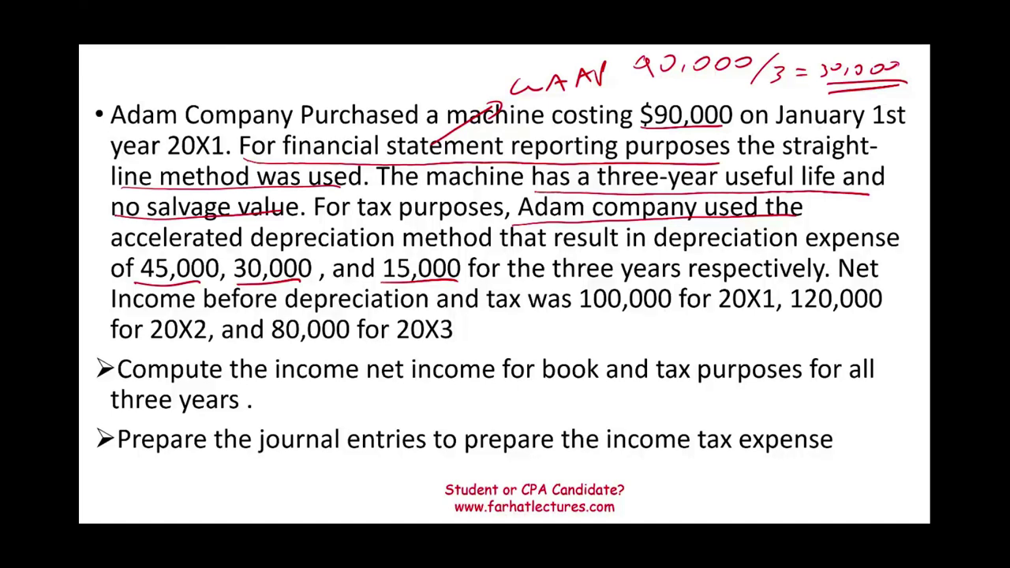
# Emphasize the 30,000 straight-line depreciation result and draw boxes around the 45,000, 30,000 and 15,000 tax depreciation amounts
pyautogui.moveTo(824, 90); pyautogui.dragTo(904, 83)
pyautogui.moveTo(780, 94); pyautogui.dragTo(813, 92)
pyautogui.moveTo(142, 251)
pyautogui.mouseDown()
pyautogui.moveTo(175, 289)
pyautogui.moveTo(139, 251)
pyautogui.mouseUp()
pyautogui.moveTo(237, 248)
pyautogui.mouseDown()
pyautogui.moveTo(254, 284)
pyautogui.moveTo(235, 250)
pyautogui.mouseUp()
pyautogui.moveTo(380, 253)
pyautogui.mouseDown()
pyautogui.moveTo(379, 284)
pyautogui.moveTo(408, 247)
pyautogui.mouseUp()
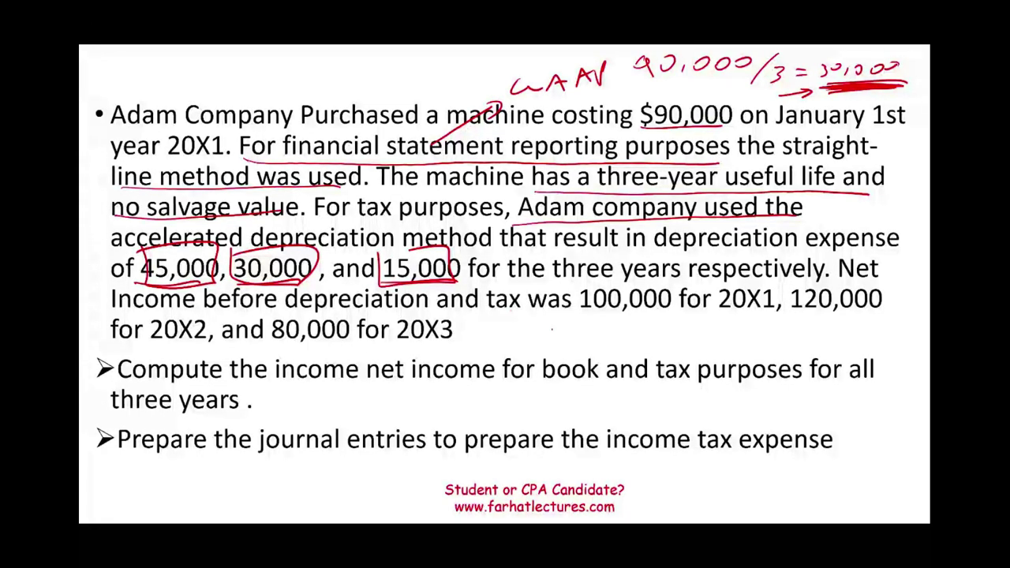
# Write "EBDT" beside the problem's income line and underline the incomes 100,000, 120,000 and 80,000 with their years
pyautogui.moveTo(532, 320)
pyautogui.mouseDown()
pyautogui.moveTo(515, 341)
pyautogui.moveTo(552, 331)
pyautogui.moveTo(546, 342)
pyautogui.moveTo(569, 339)
pyautogui.mouseUp()
pyautogui.moveTo(568, 320)
pyautogui.mouseDown()
pyautogui.moveTo(570, 339)
pyautogui.moveTo(598, 320)
pyautogui.mouseUp()
pyautogui.moveTo(589, 322); pyautogui.dragTo(589, 340)
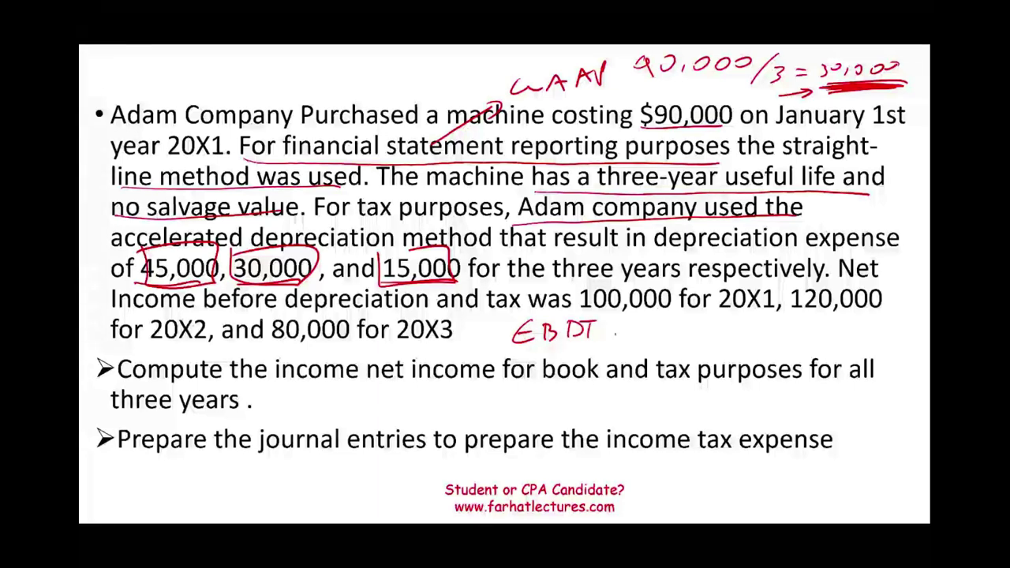
pyautogui.moveTo(579, 309); pyautogui.dragTo(895, 321)
pyautogui.moveTo(138, 342); pyautogui.dragTo(206, 340)
pyautogui.moveTo(270, 342); pyautogui.dragTo(350, 341)
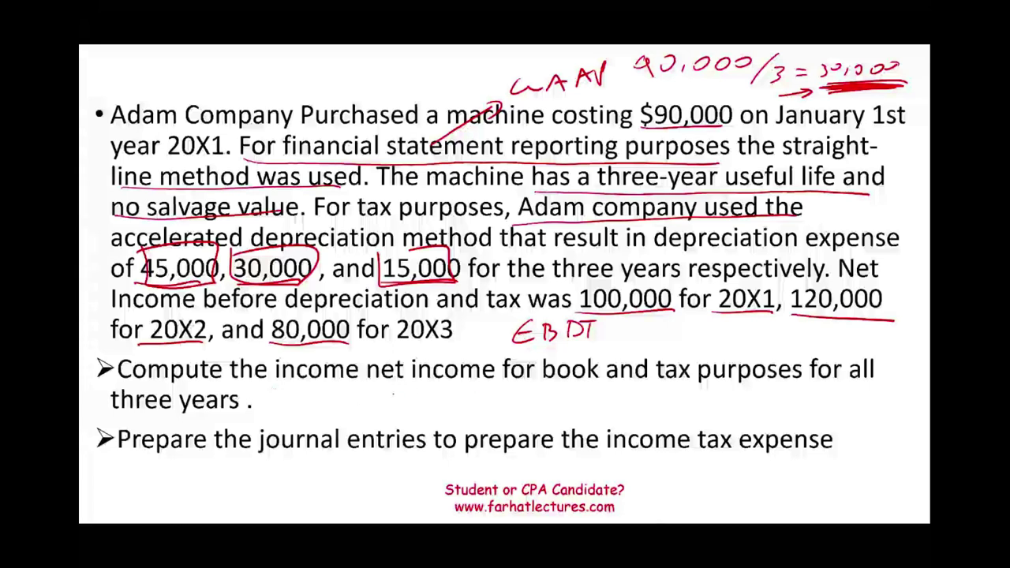
# Underline "book", "tax purposes" and "journal entries to prepare" in the tasks, and circle the years 20X1, 20X2 and 20X3
pyautogui.moveTo(541, 385); pyautogui.dragTo(802, 391)
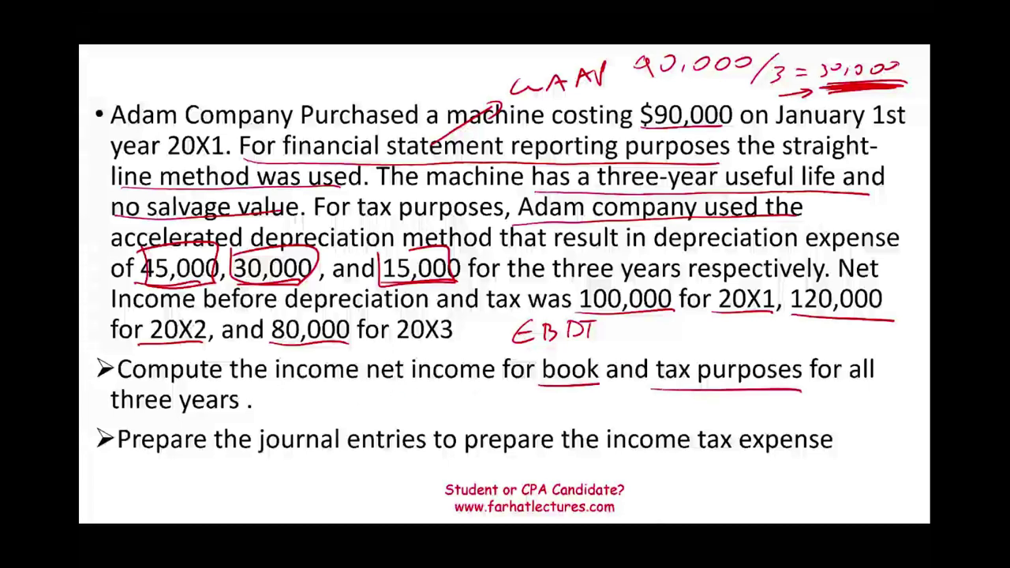
pyautogui.moveTo(793, 277)
pyautogui.mouseDown()
pyautogui.moveTo(734, 317)
pyautogui.moveTo(796, 280)
pyautogui.mouseUp()
pyautogui.moveTo(193, 303)
pyautogui.mouseDown()
pyautogui.moveTo(154, 355)
pyautogui.moveTo(207, 312)
pyautogui.mouseUp()
pyautogui.moveTo(302, 298); pyautogui.dragTo(262, 335)
pyautogui.moveTo(430, 302)
pyautogui.mouseDown()
pyautogui.moveTo(398, 347)
pyautogui.moveTo(483, 304)
pyautogui.mouseUp()
pyautogui.moveTo(240, 463); pyautogui.dragTo(526, 456)
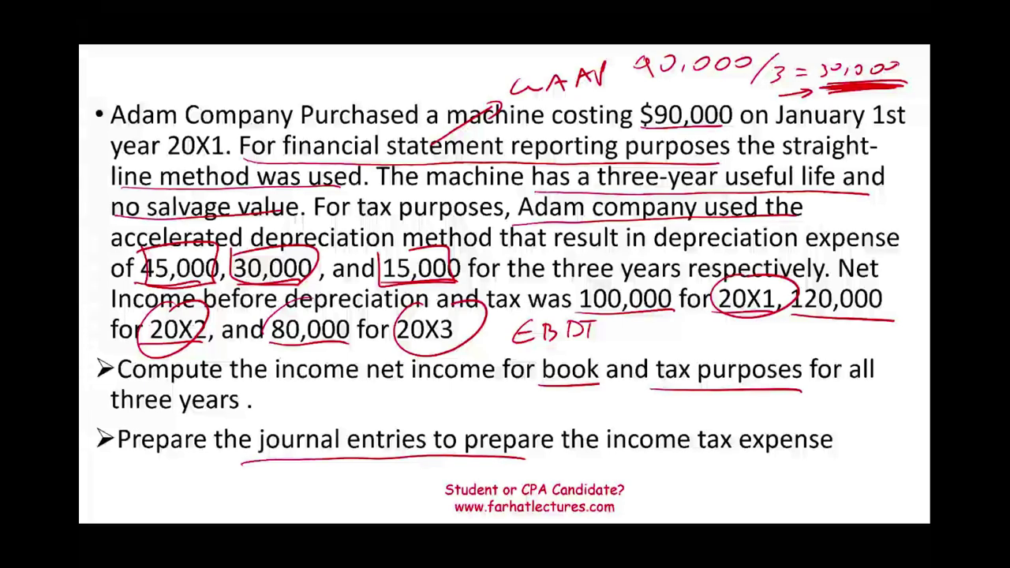
pyautogui.moveTo(621, 400); pyautogui.dragTo(720, 417)
pyautogui.moveTo(651, 423); pyautogui.dragTo(720, 422)
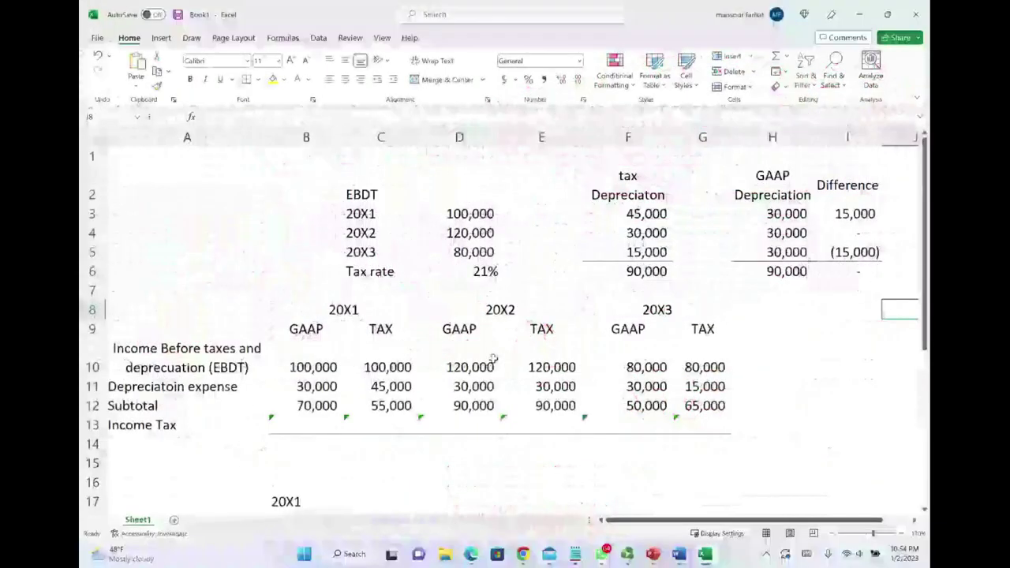
# Mark the EBDT table and the yearly tax and GAAP depreciation figures with black ink, and undo the marks
pyautogui.moveTo(332, 171)
pyautogui.mouseDown()
pyautogui.moveTo(324, 280)
pyautogui.moveTo(521, 288)
pyautogui.moveTo(489, 165)
pyautogui.moveTo(314, 166)
pyautogui.mouseUp()
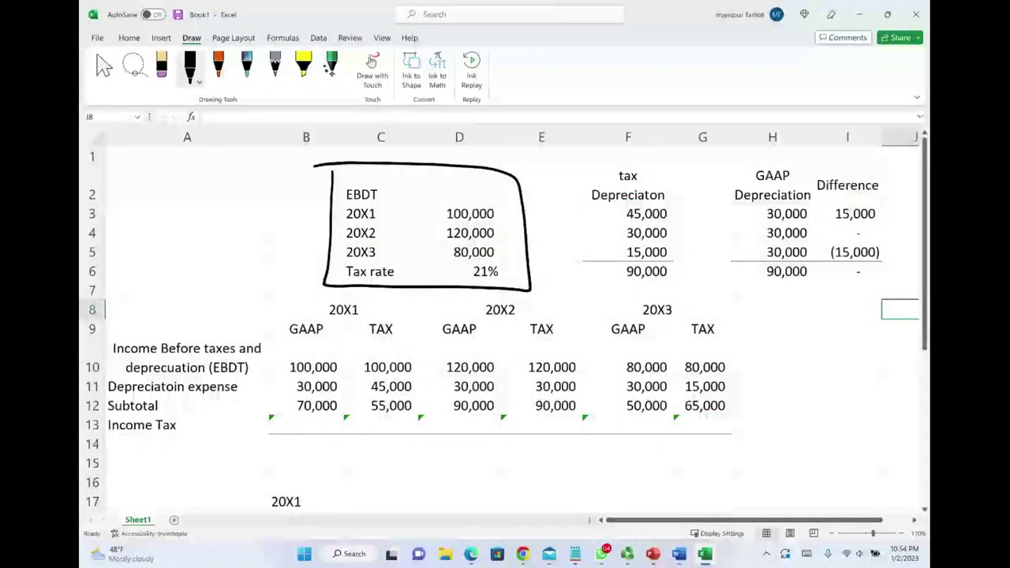
pyautogui.moveTo(509, 211); pyautogui.dragTo(503, 231)
pyautogui.moveTo(506, 245)
pyautogui.mouseDown()
pyautogui.moveTo(480, 281)
pyautogui.moveTo(483, 262)
pyautogui.moveTo(512, 268)
pyautogui.moveTo(505, 229)
pyautogui.mouseUp()
pyautogui.moveTo(673, 213)
pyautogui.mouseDown()
pyautogui.moveTo(684, 210)
pyautogui.moveTo(687, 254)
pyautogui.mouseUp()
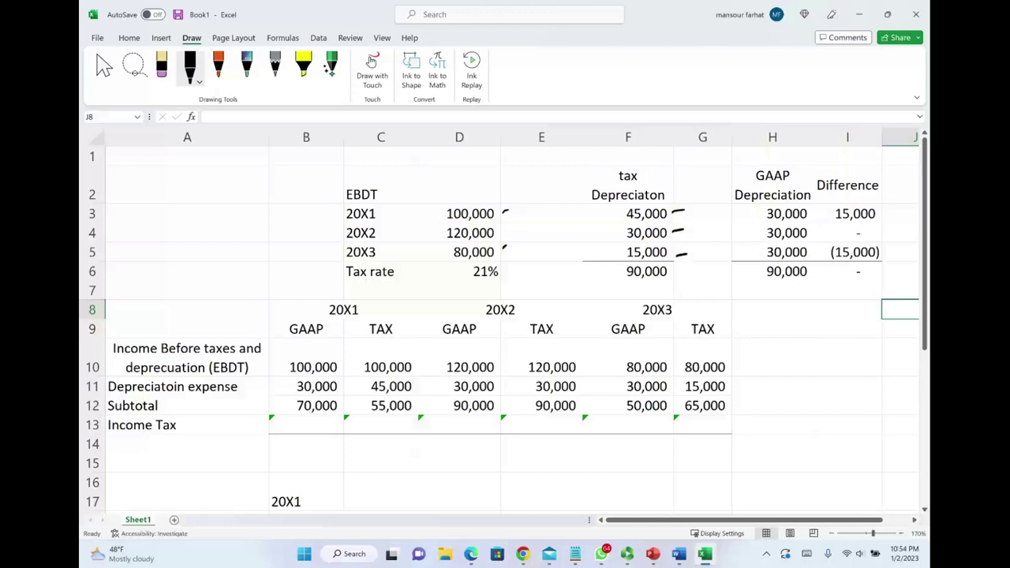
pyautogui.moveTo(748, 215)
pyautogui.mouseDown()
pyautogui.moveTo(760, 211)
pyautogui.moveTo(759, 252)
pyautogui.mouseUp()
pyautogui.hotkey('ctrl', 'z')
pyautogui.hotkey('ctrl', 'z')
pyautogui.hotkey('ctrl', 'z')
pyautogui.hotkey('ctrl', 'z')
pyautogui.hotkey('ctrl', 'z')
pyautogui.hotkey('ctrl', 'z')
# Mark the tax and GAAP depreciation totals of 90,000 with black ink, and undo these strokes
pyautogui.moveTo(654, 262)
pyautogui.mouseDown()
pyautogui.moveTo(674, 268)
pyautogui.moveTo(660, 262)
pyautogui.mouseUp()
pyautogui.moveTo(789, 260)
pyautogui.mouseDown()
pyautogui.moveTo(818, 270)
pyautogui.moveTo(792, 263)
pyautogui.mouseUp()
pyautogui.hotkey('ctrl', 'z')
pyautogui.hotkey('ctrl', 'z')
pyautogui.hotkey('ctrl', 'z')
# Circle the 20X1 heading and its 100,000 and 45,000 figures, and draw arrows to the TAX heading, depreciation expense and subtotal
pyautogui.moveTo(341, 300)
pyautogui.mouseDown()
pyautogui.moveTo(367, 294)
pyautogui.moveTo(334, 293)
pyautogui.mouseUp()
pyautogui.moveTo(399, 285); pyautogui.dragTo(391, 319)
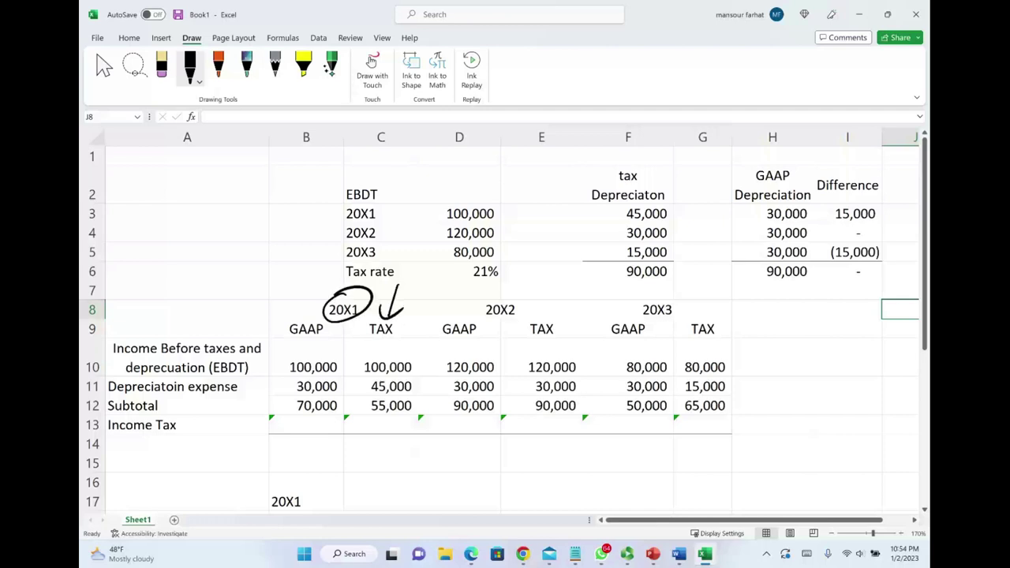
pyautogui.moveTo(468, 202)
pyautogui.mouseDown()
pyautogui.moveTo(443, 219)
pyautogui.moveTo(472, 199)
pyautogui.mouseUp()
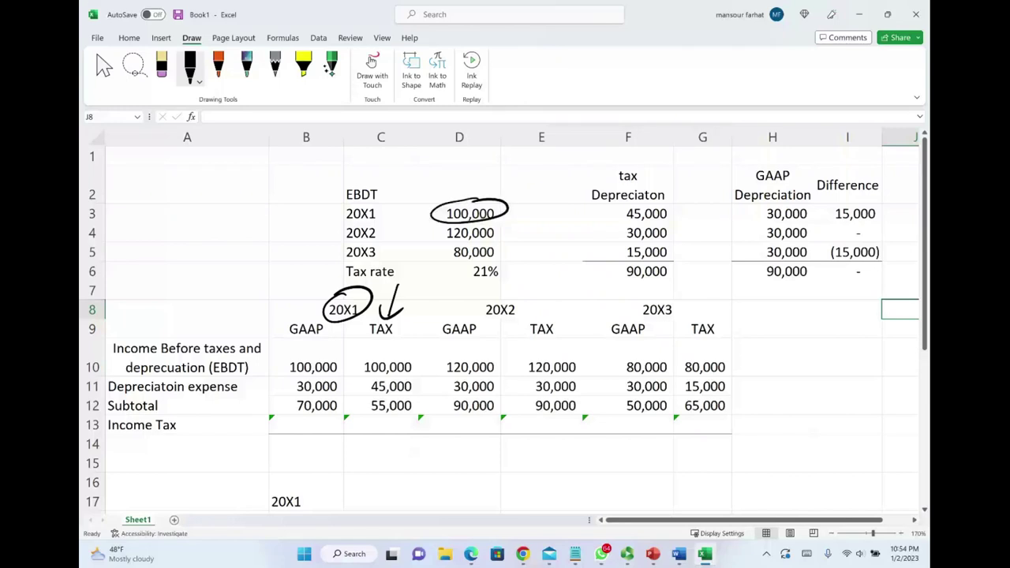
pyautogui.moveTo(386, 355)
pyautogui.mouseDown()
pyautogui.moveTo(380, 379)
pyautogui.moveTo(369, 355)
pyautogui.mouseUp()
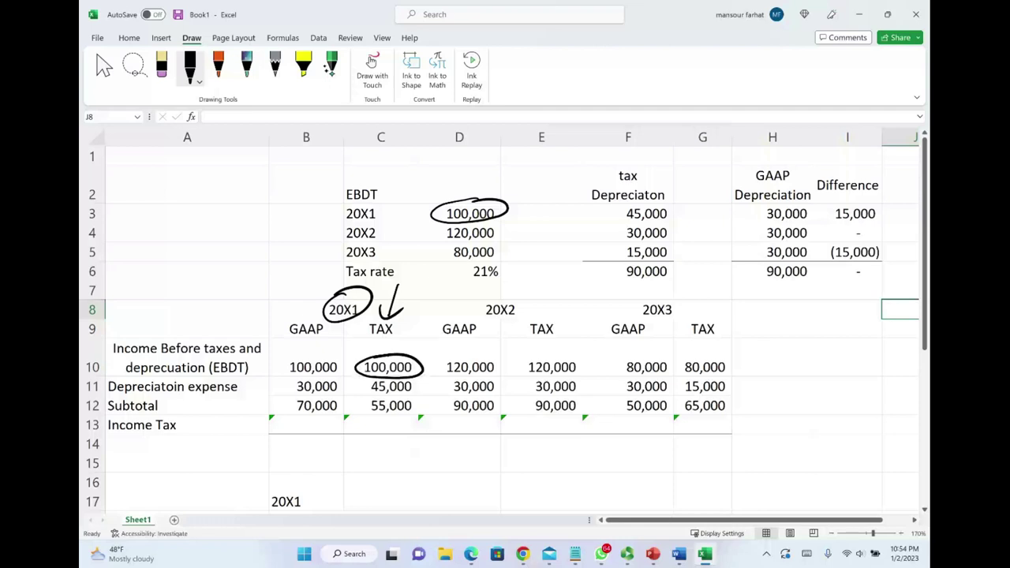
pyautogui.moveTo(650, 199)
pyautogui.mouseDown()
pyautogui.moveTo(628, 203)
pyautogui.moveTo(642, 198)
pyautogui.mouseUp()
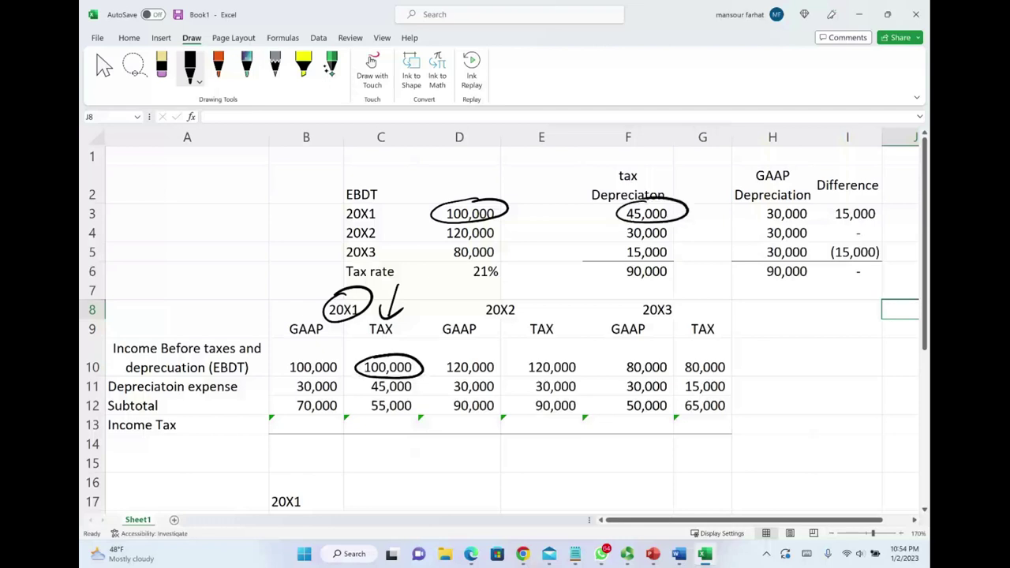
pyautogui.moveTo(347, 386); pyautogui.dragTo(364, 386)
pyautogui.moveTo(347, 406)
pyautogui.mouseDown()
pyautogui.moveTo(364, 404)
pyautogui.moveTo(359, 411)
pyautogui.mouseUp()
# Handwrite the 20X1 tax calculation 55,000 x 21% beside the income table and draw a line beneath it
pyautogui.moveTo(780, 353)
pyautogui.mouseDown()
pyautogui.moveTo(789, 363)
pyautogui.moveTo(778, 369)
pyautogui.mouseUp()
pyautogui.moveTo(799, 352); pyautogui.dragTo(799, 367)
pyautogui.moveTo(818, 358); pyautogui.dragTo(815, 367)
pyautogui.moveTo(827, 355); pyautogui.dragTo(873, 352)
pyautogui.moveTo(792, 388); pyautogui.dragTo(811, 396)
pyautogui.moveTo(817, 377); pyautogui.dragTo(827, 394)
pyautogui.moveTo(843, 373)
pyautogui.mouseDown()
pyautogui.moveTo(842, 397)
pyautogui.moveTo(851, 388)
pyautogui.mouseUp()
pyautogui.moveTo(862, 379); pyautogui.dragTo(864, 385)
pyautogui.moveTo(792, 413); pyautogui.dragTo(874, 400)
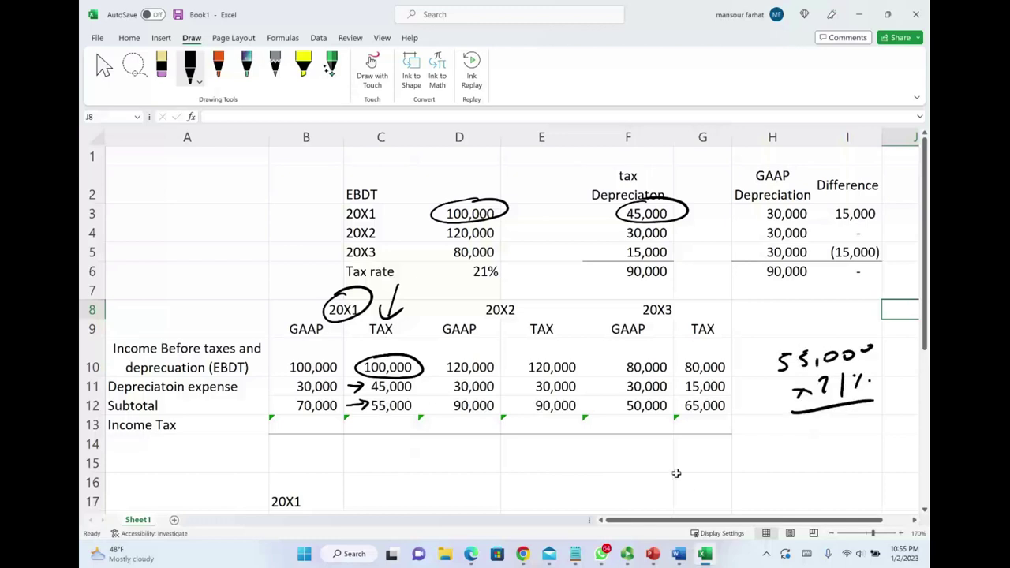
# Enter =C13 in F20 for the 20X1 income taxes payable
pyautogui.scroll(-1, 677, 474)
pyautogui.click(635, 502)
pyautogui.write('=C13')
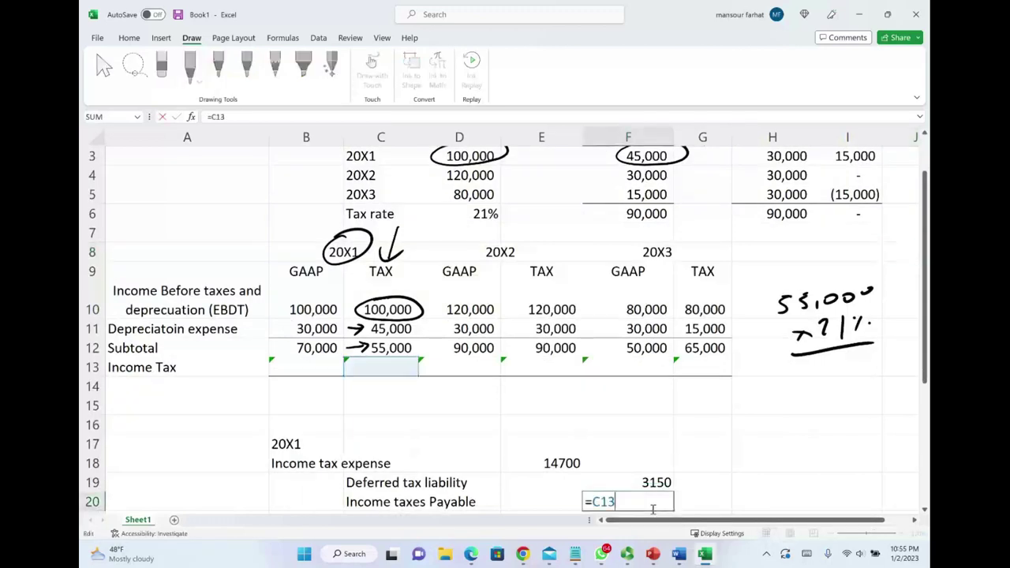
pyautogui.hotkey('ctrl', 'Return')
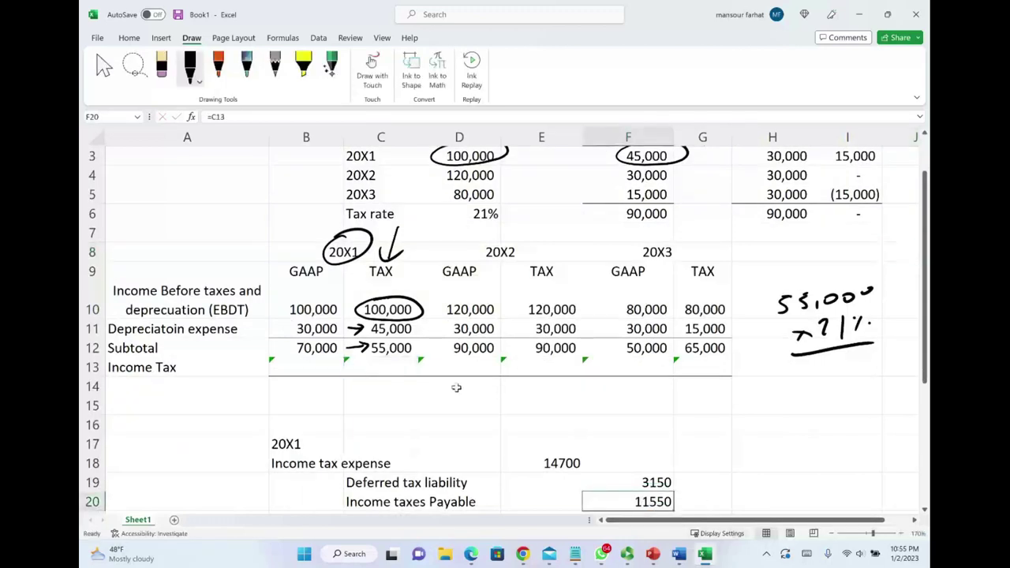
# Format the 20X1 TAX income tax in C13 with a black font, comma style and no decimals
pyautogui.click(398, 370)
pyautogui.rightClick(400, 369)
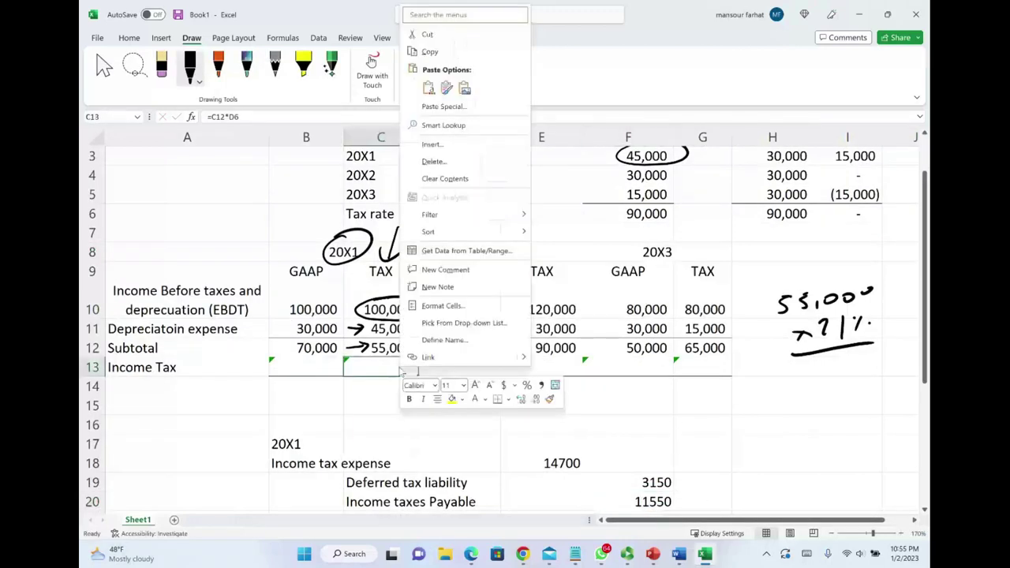
pyautogui.click(484, 399)
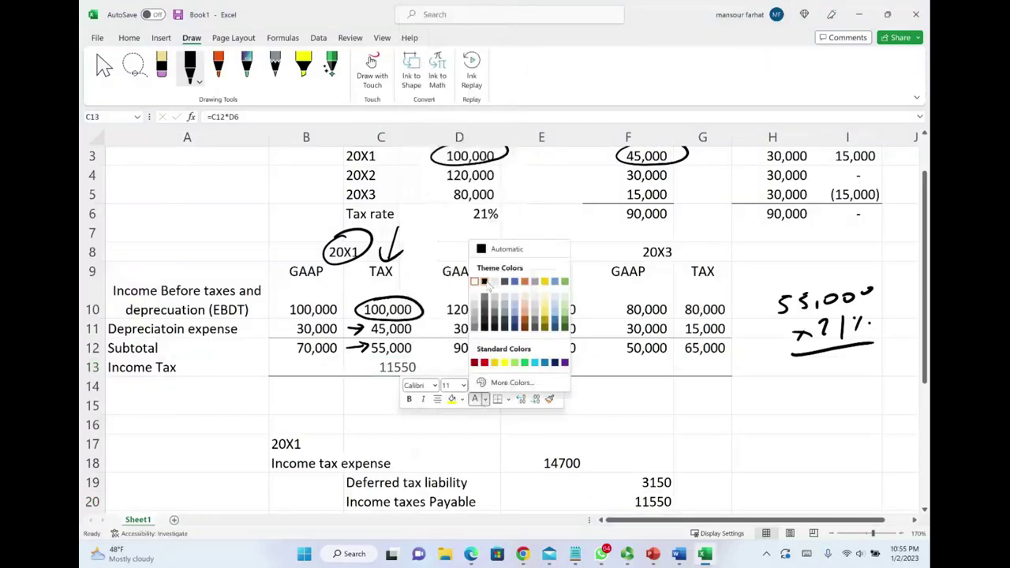
pyautogui.click(487, 284)
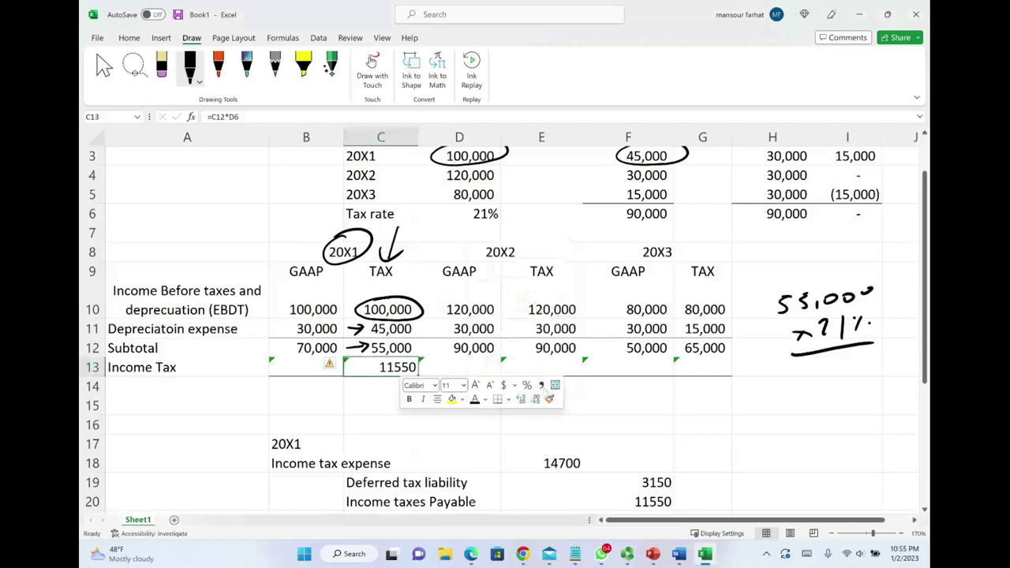
pyautogui.click(540, 385)
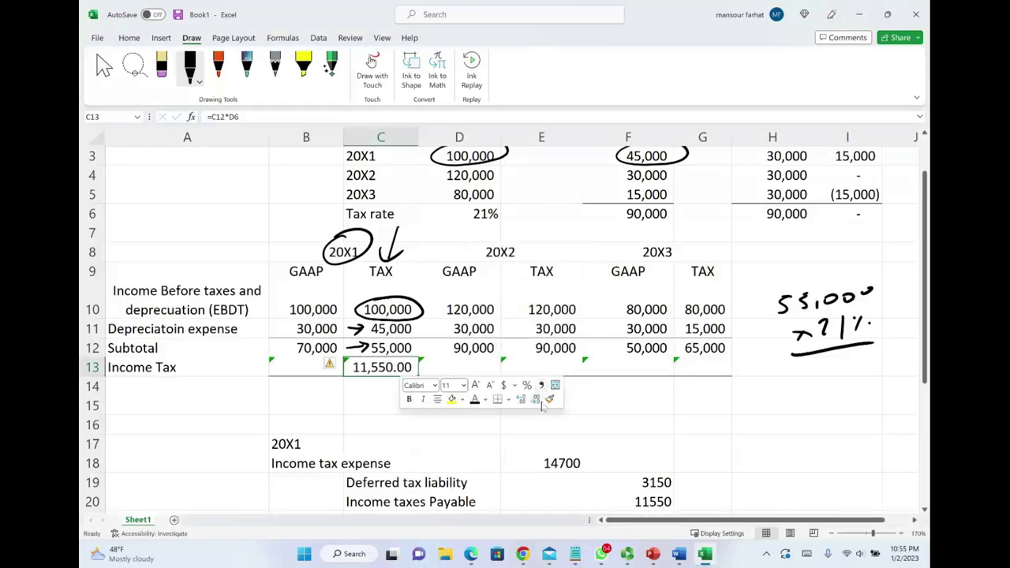
pyautogui.click(536, 399)
pyautogui.click(536, 399)
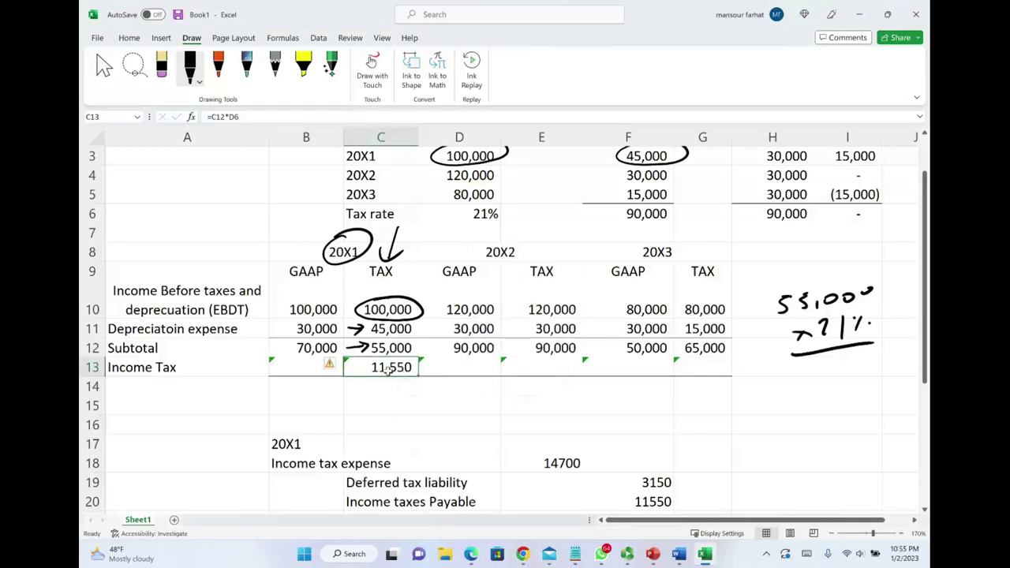
# Link the 20X1 income taxes payable in F20 to the income tax amount in C13
pyautogui.moveTo(402, 502); pyautogui.dragTo(645, 466)
pyautogui.click(653, 446)
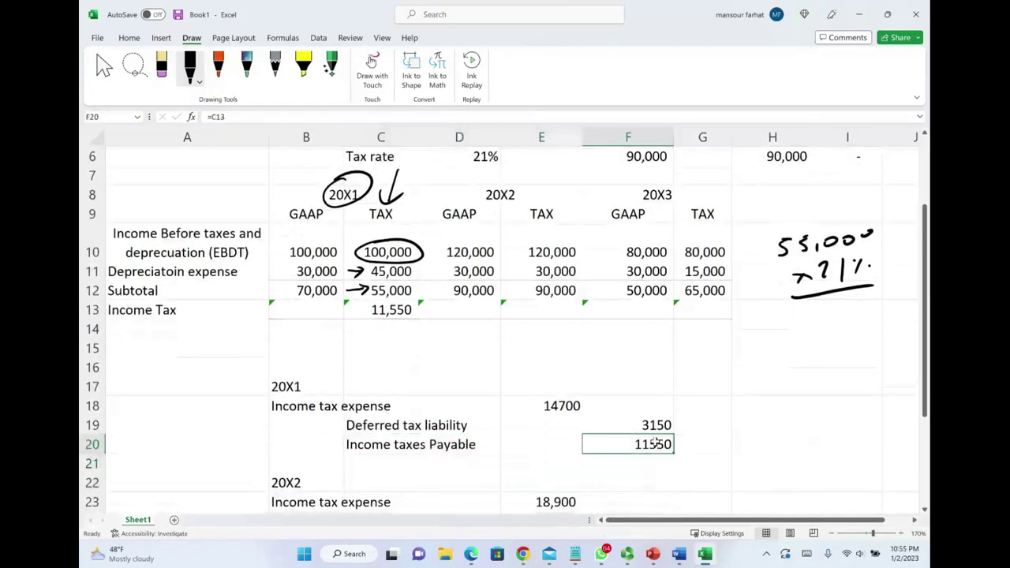
pyautogui.write('=')
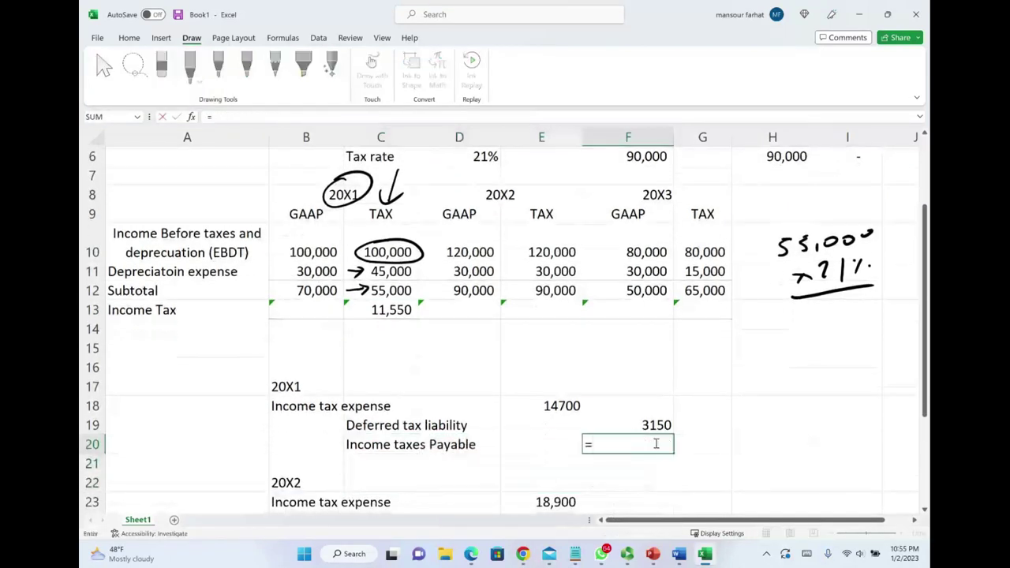
pyautogui.click(400, 309)
pyautogui.press('Return')
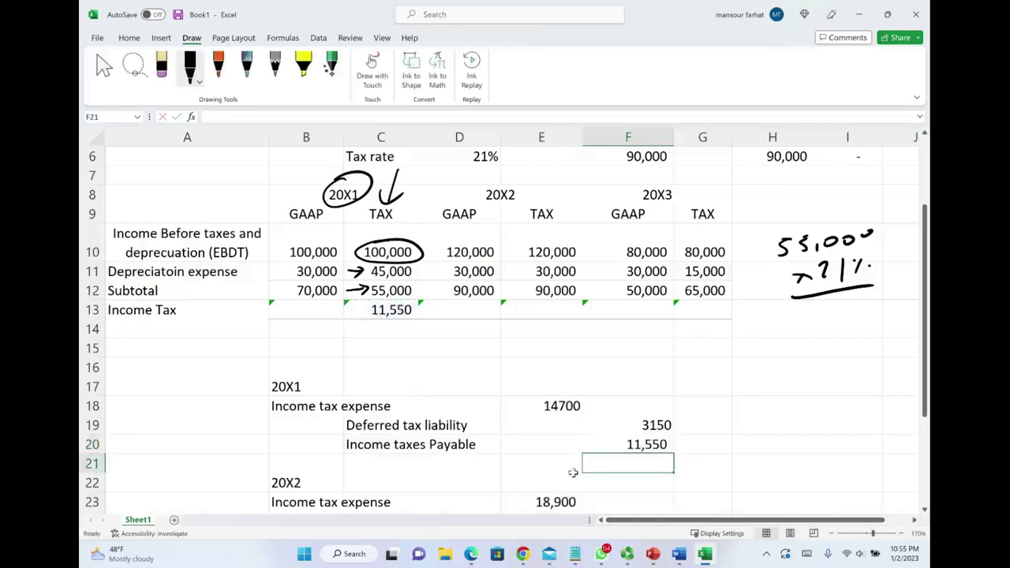
pyautogui.scroll(1, 632, 473)
pyautogui.click(659, 505)
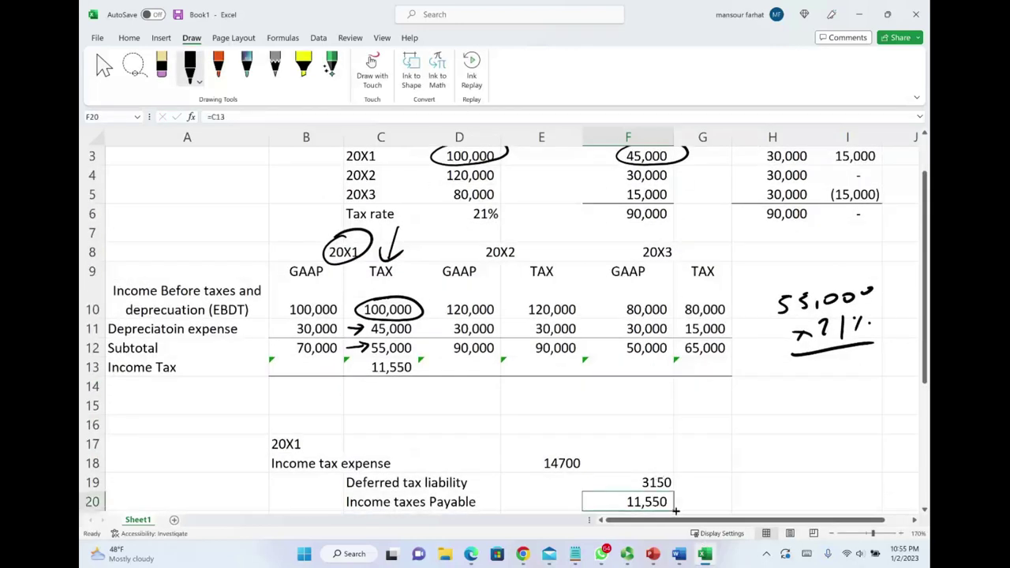
# Handwrite "check" next to the 20X1 income taxes payable amount
pyautogui.moveTo(705, 493); pyautogui.dragTo(705, 510)
pyautogui.moveTo(713, 486); pyautogui.dragTo(735, 507)
pyautogui.moveTo(746, 497); pyautogui.dragTo(754, 510)
pyautogui.moveTo(756, 480); pyautogui.dragTo(774, 494)
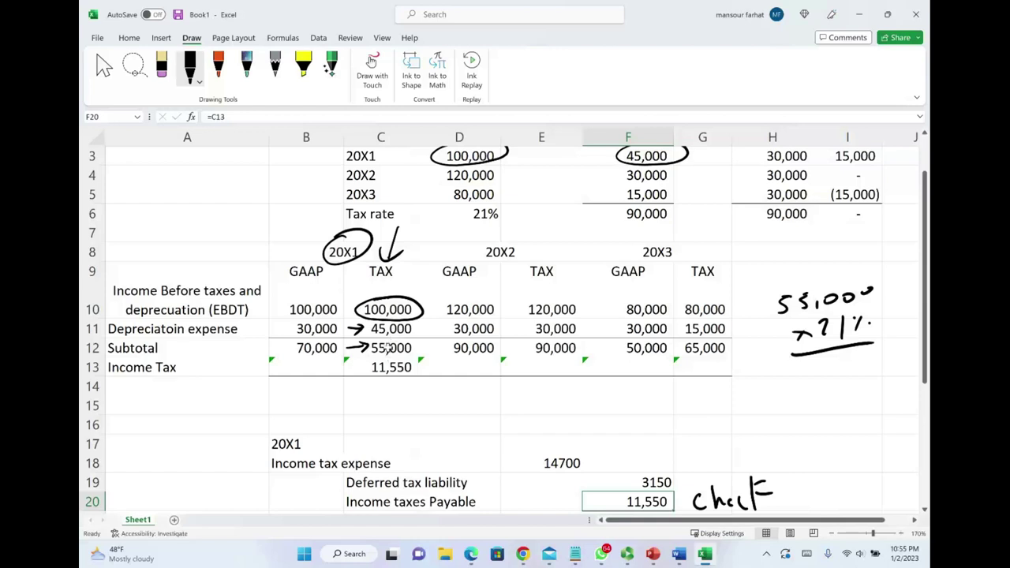
# Set the font of the 20X1 TAX after-tax income in C14 to black
pyautogui.click(402, 390)
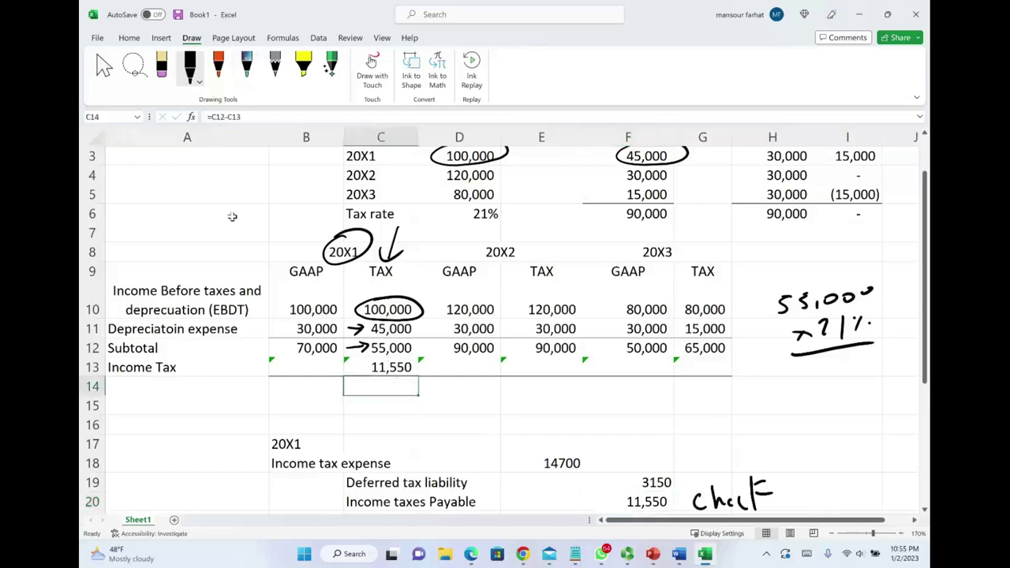
pyautogui.rightClick(385, 394)
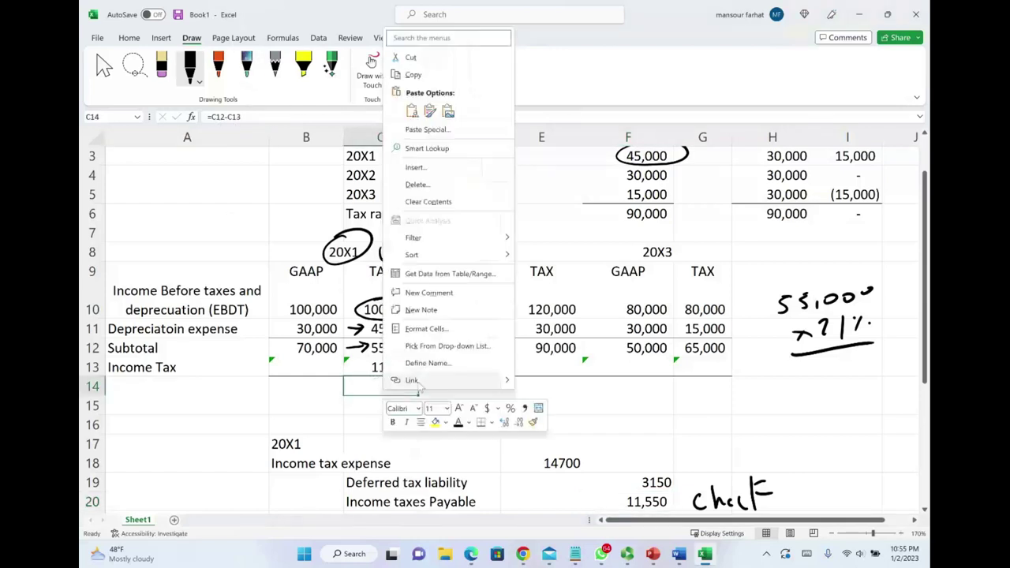
pyautogui.click(459, 423)
pyautogui.click(328, 399)
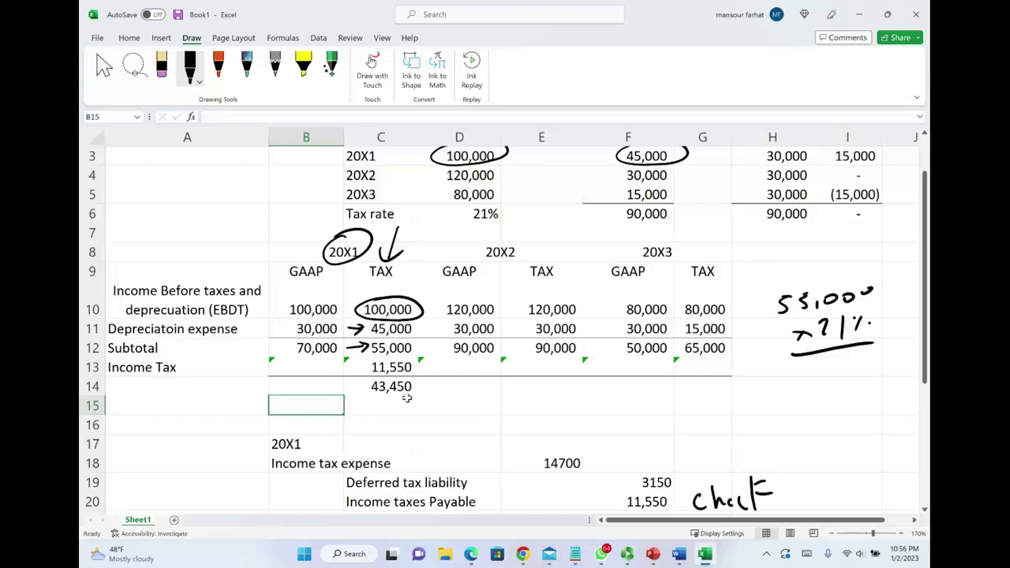
# Circle the tax and GAAP depreciation headings, and redraw the circle around the 45,000 tax depreciation for 20X1
pyautogui.scroll(1, 406, 398)
pyautogui.hotkey('ctrl', 'z')
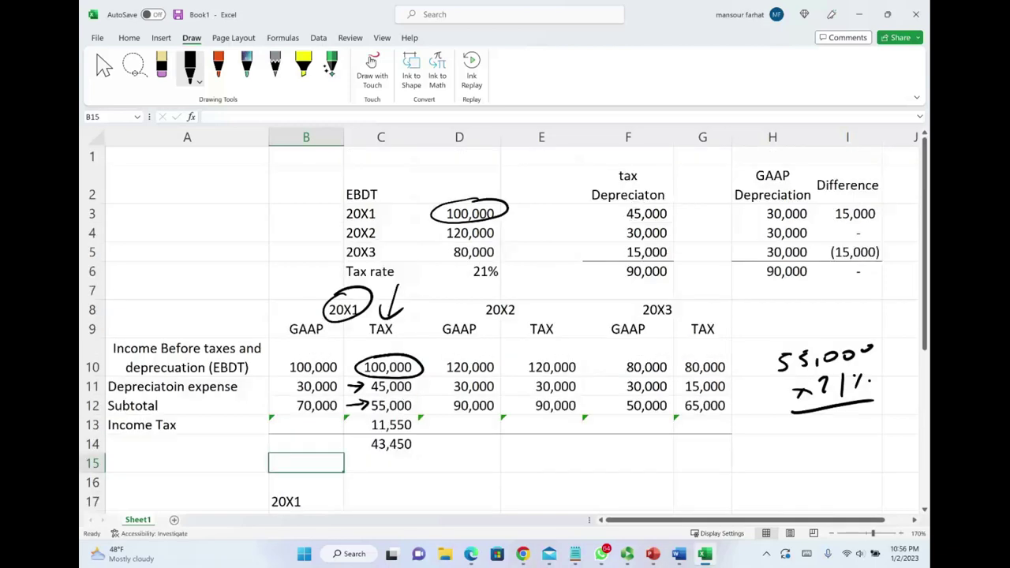
pyautogui.moveTo(635, 172); pyautogui.dragTo(631, 160)
pyautogui.moveTo(789, 156)
pyautogui.mouseDown()
pyautogui.moveTo(754, 179)
pyautogui.moveTo(794, 152)
pyautogui.mouseUp()
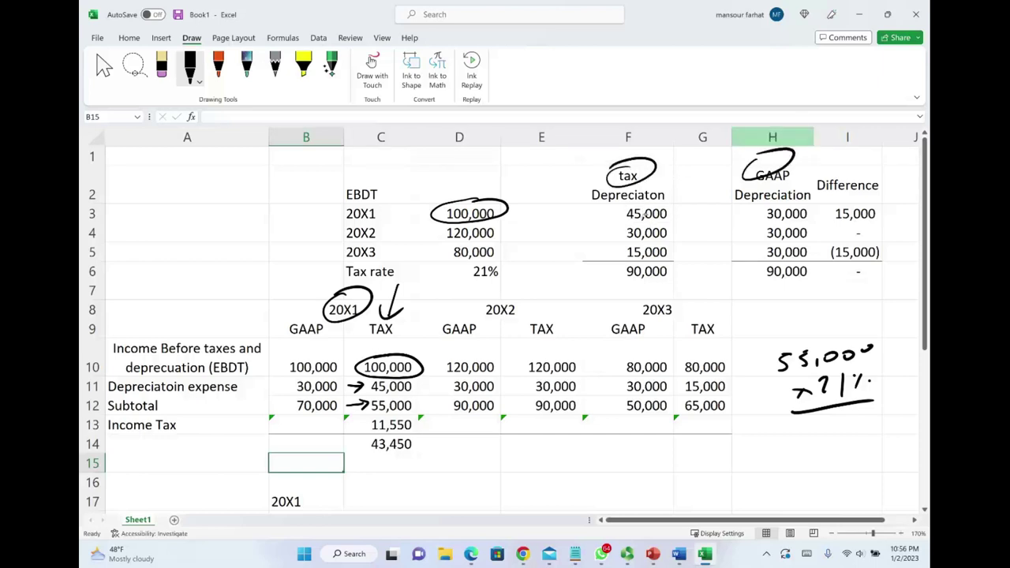
pyautogui.moveTo(654, 203)
pyautogui.mouseDown()
pyautogui.moveTo(612, 213)
pyautogui.moveTo(675, 221)
pyautogui.moveTo(639, 202)
pyautogui.mouseUp()
# Handwrite "DTL ??" below the 21% calculation, circle the 20X1 row label and draw arrows to its 45,000 and 30,000 depreciation amounts
pyautogui.moveTo(759, 434)
pyautogui.mouseDown()
pyautogui.moveTo(761, 453)
pyautogui.moveTo(789, 452)
pyautogui.moveTo(805, 430)
pyautogui.moveTo(865, 430)
pyautogui.mouseUp()
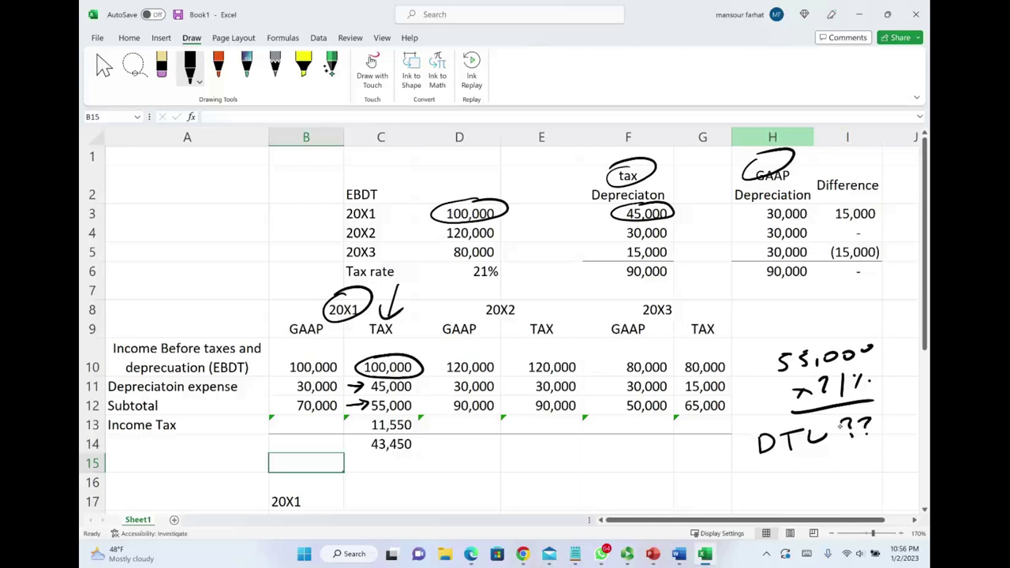
pyautogui.moveTo(367, 203)
pyautogui.mouseDown()
pyautogui.moveTo(376, 224)
pyautogui.moveTo(352, 206)
pyautogui.mouseUp()
pyautogui.moveTo(577, 216); pyautogui.dragTo(604, 213)
pyautogui.moveTo(676, 210)
pyautogui.mouseDown()
pyautogui.moveTo(756, 210)
pyautogui.moveTo(750, 216)
pyautogui.mouseUp()
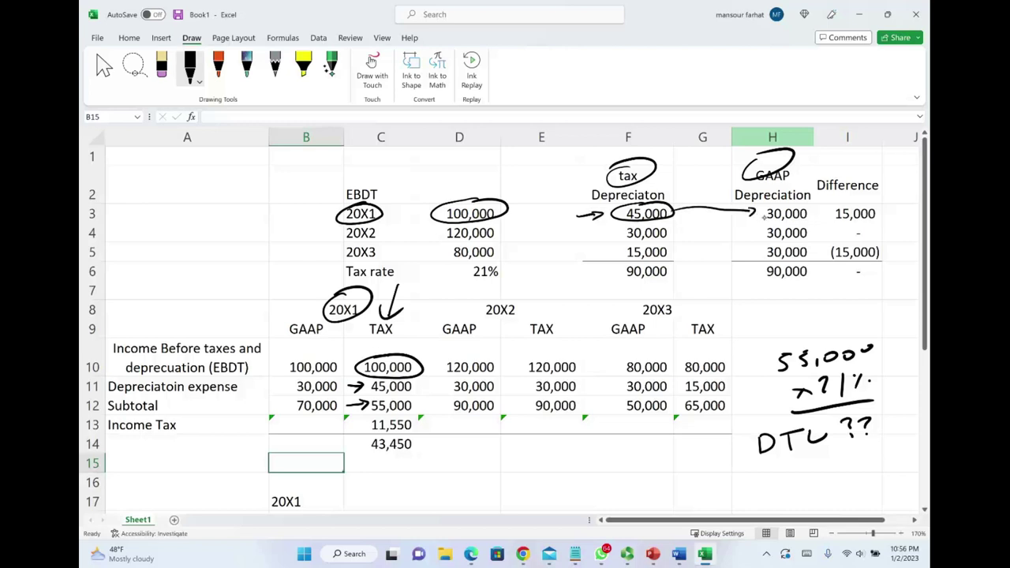
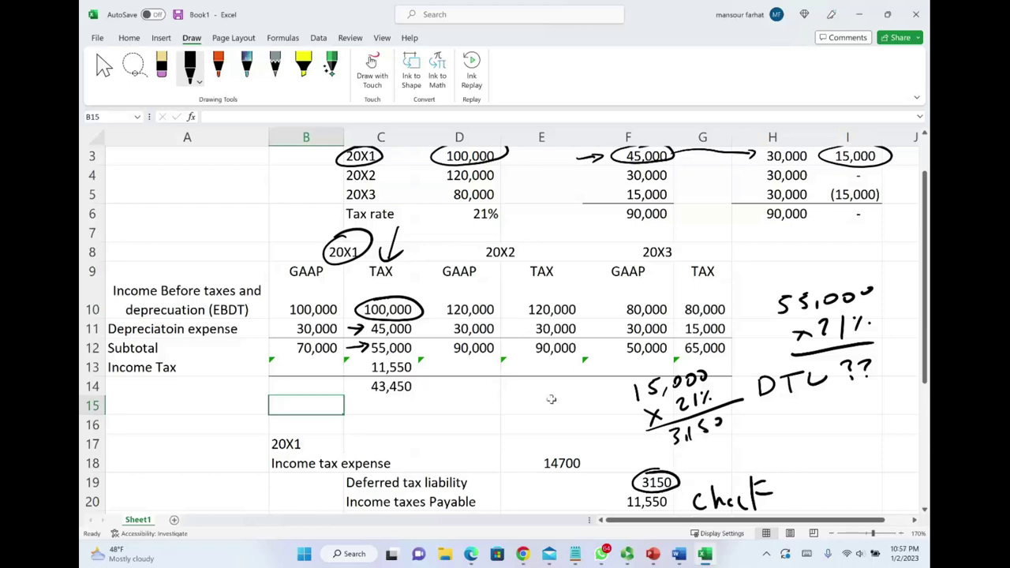
# Format the 20X1 deferred tax liability in F19 with comma style and no decimals, and remove the circle around it
pyautogui.rightClick(658, 488)
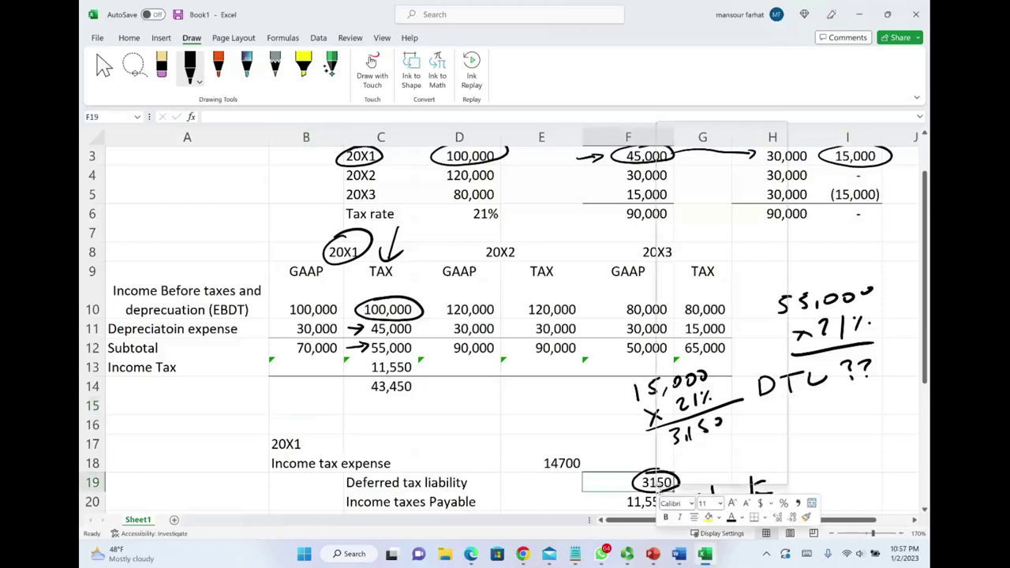
pyautogui.click(797, 503)
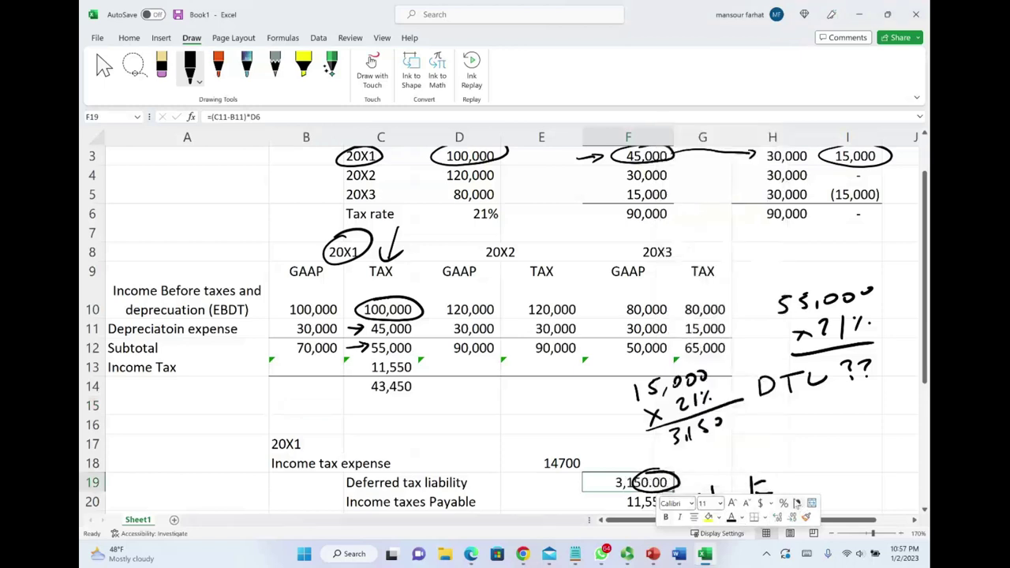
pyautogui.click(792, 517)
pyautogui.click(793, 517)
pyautogui.click(727, 461)
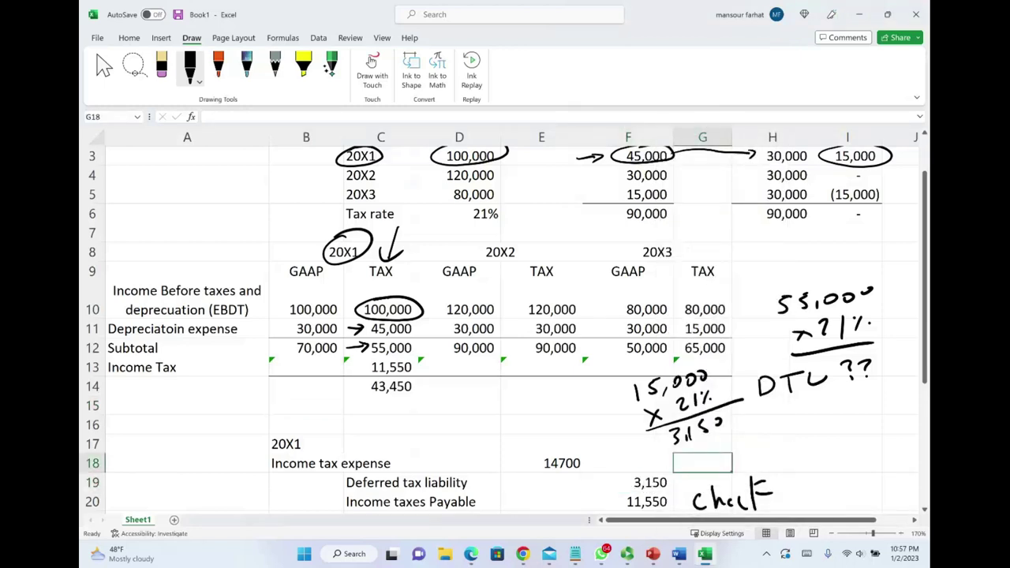
# Draw arrows to the 20X1 deferred tax liability and income taxes payable amounts, and handwrite "Deferred" and "Current" beside them
pyautogui.moveTo(586, 550)
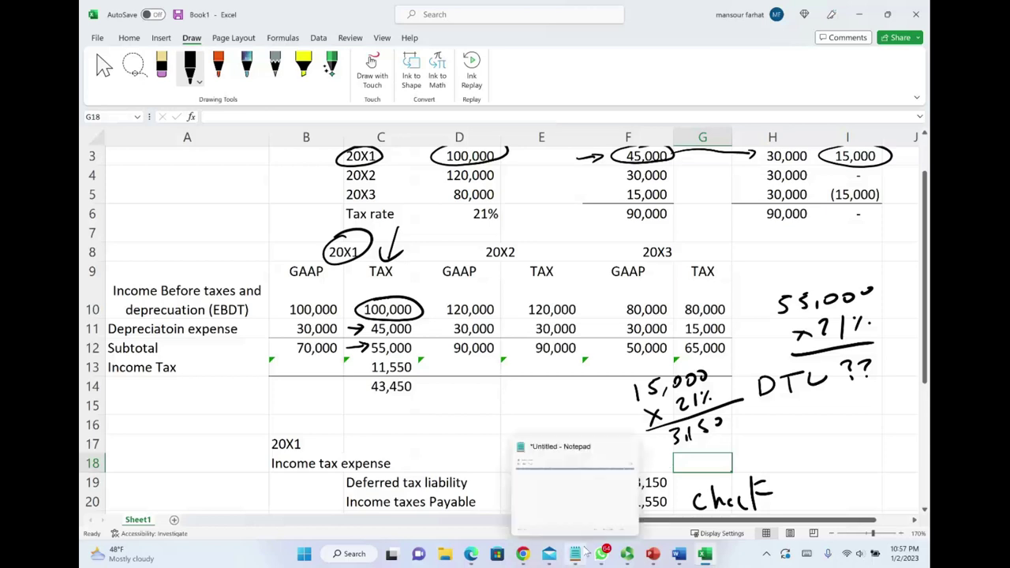
pyautogui.click(456, 442)
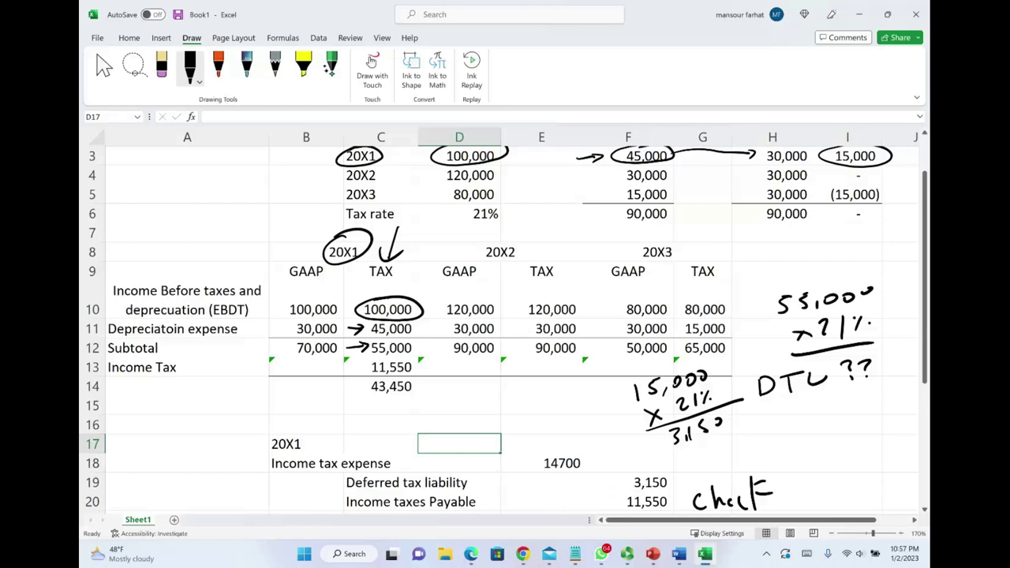
pyautogui.moveTo(620, 502); pyautogui.dragTo(599, 505)
pyautogui.moveTo(513, 497)
pyautogui.mouseDown()
pyautogui.moveTo(505, 508)
pyautogui.moveTo(554, 489)
pyautogui.mouseUp()
pyautogui.moveTo(631, 484)
pyautogui.mouseDown()
pyautogui.moveTo(612, 486)
pyautogui.moveTo(621, 491)
pyautogui.mouseUp()
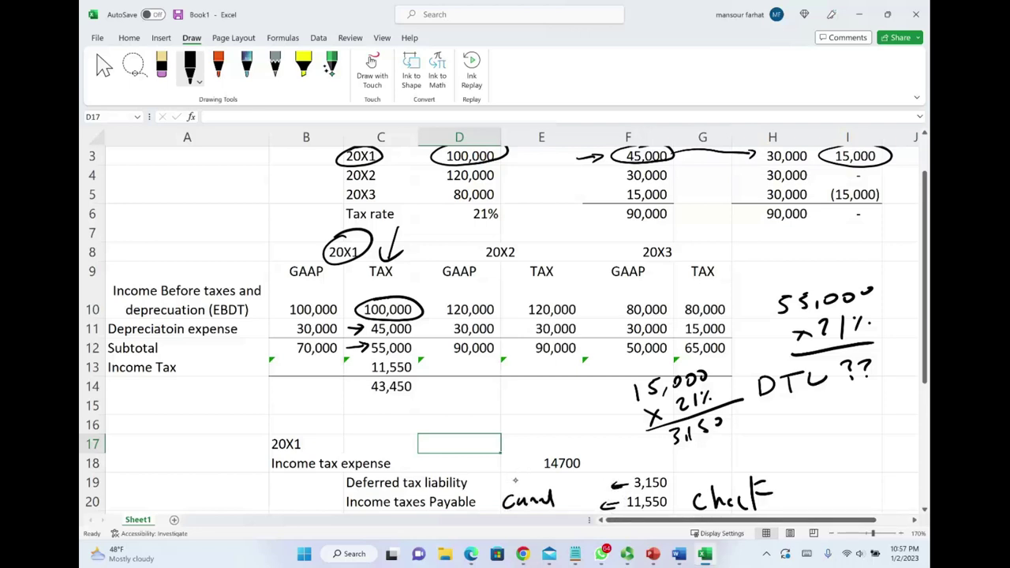
pyautogui.click(524, 485)
pyautogui.moveTo(508, 474)
pyautogui.mouseDown()
pyautogui.moveTo(532, 489)
pyautogui.moveTo(537, 473)
pyautogui.moveTo(506, 483)
pyautogui.moveTo(570, 472)
pyautogui.mouseUp()
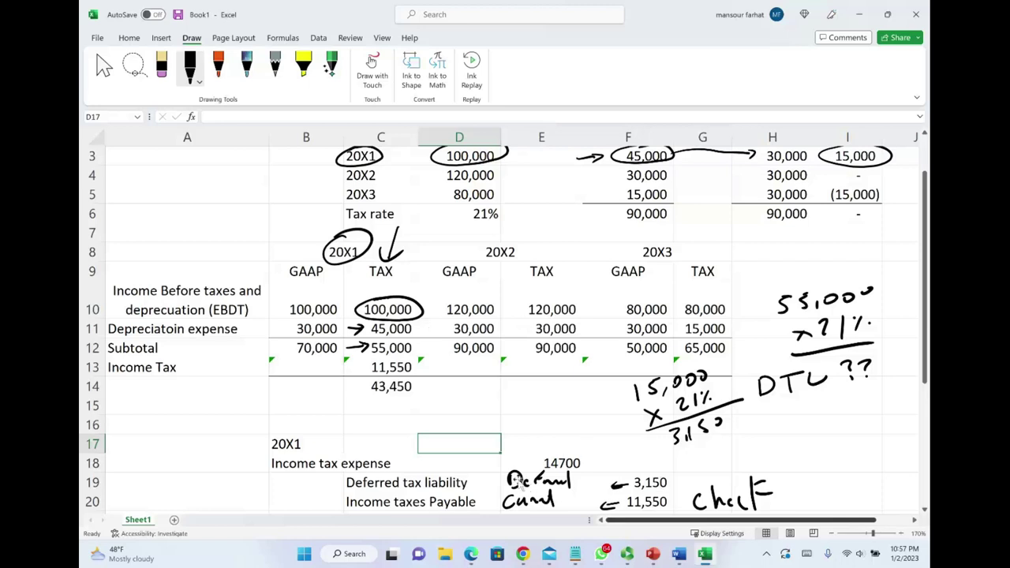
# Handwrite the 20X1 income tax expense split around its entry line, with a deferred part of 3,150 and a current part of 11,550
pyautogui.scroll(-1, 512, 457)
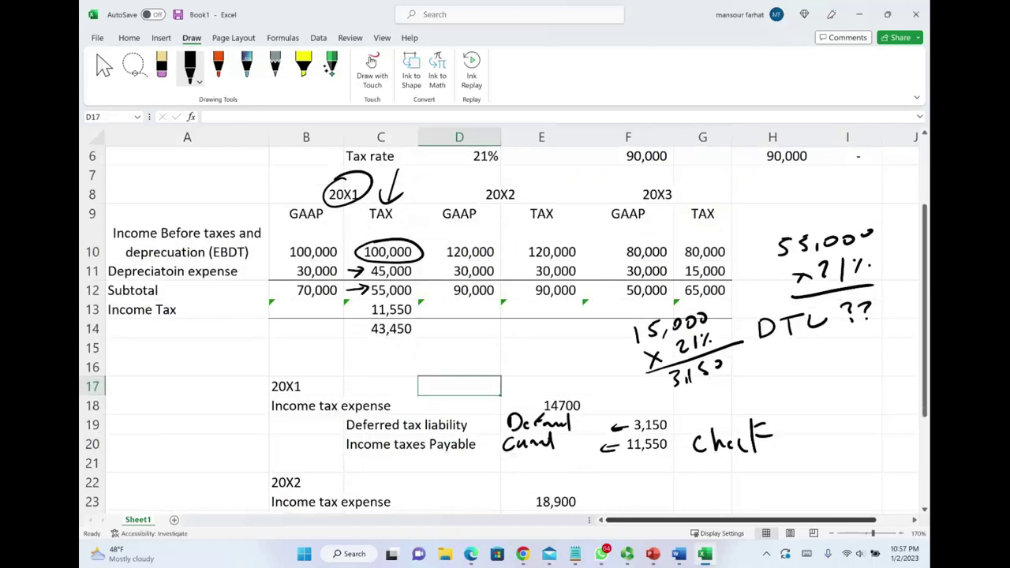
pyautogui.moveTo(393, 408); pyautogui.dragTo(467, 412)
pyautogui.moveTo(474, 398)
pyautogui.mouseDown()
pyautogui.moveTo(472, 411)
pyautogui.moveTo(484, 411)
pyautogui.mouseUp()
pyautogui.moveTo(493, 404); pyautogui.dragTo(507, 406)
pyautogui.moveTo(322, 379)
pyautogui.mouseDown()
pyautogui.moveTo(322, 392)
pyautogui.moveTo(350, 386)
pyautogui.moveTo(330, 382)
pyautogui.moveTo(430, 387)
pyautogui.moveTo(422, 385)
pyautogui.moveTo(483, 360)
pyautogui.moveTo(519, 381)
pyautogui.mouseUp()
pyautogui.moveTo(526, 364); pyautogui.dragTo(527, 379)
pyautogui.moveTo(543, 362)
pyautogui.mouseDown()
pyautogui.moveTo(537, 377)
pyautogui.moveTo(554, 374)
pyautogui.mouseUp()
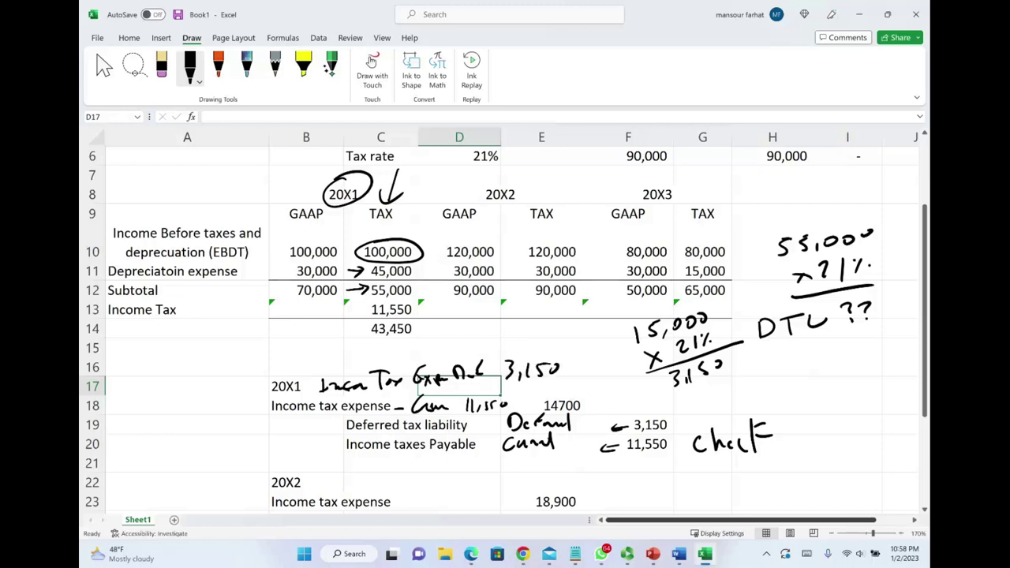
# Undo the handwritten split of the 20X1 income tax expense
pyautogui.hotkey('ctrl', 'z')
pyautogui.hotkey('ctrl', 'z')
pyautogui.hotkey('ctrl', 'z')
pyautogui.hotkey('ctrl', 'z')
pyautogui.hotkey('ctrl', 'z')
pyautogui.hotkey('ctrl', 'z')
pyautogui.hotkey('ctrl', 'z')
pyautogui.hotkey('ctrl', 'z')
pyautogui.hotkey('ctrl', 'z')
pyautogui.hotkey('ctrl', 'z')
pyautogui.hotkey('ctrl', 'z')
pyautogui.hotkey('ctrl', 'z')
pyautogui.hotkey('ctrl', 'z')
pyautogui.hotkey('ctrl', 'z')
pyautogui.hotkey('ctrl', 'z')
pyautogui.hotkey('ctrl', 'z')
pyautogui.hotkey('ctrl', 'z')
pyautogui.hotkey('ctrl', 'z')
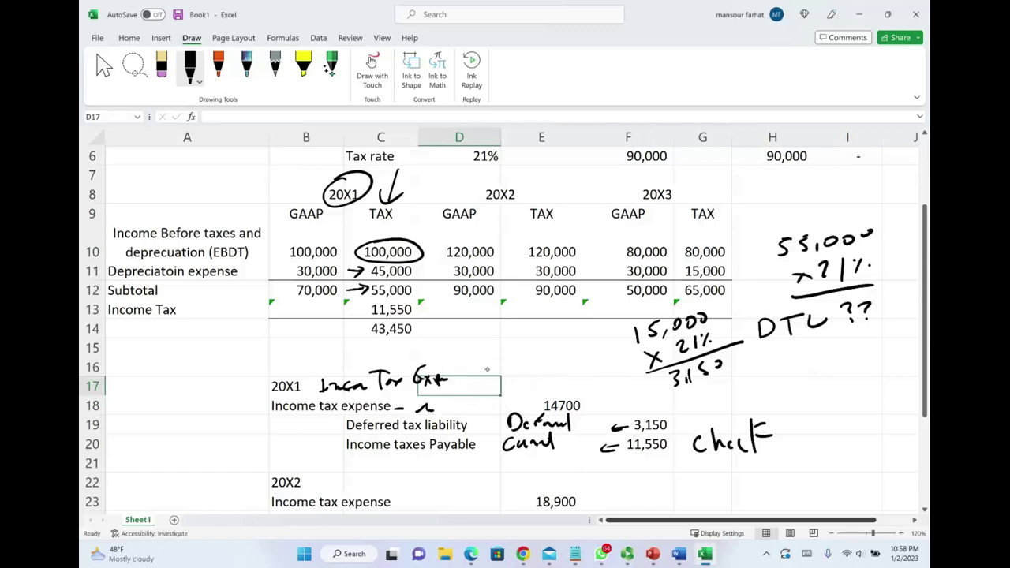
pyautogui.hotkey('ctrl', 'z')
pyautogui.hotkey('ctrl', 'z')
pyautogui.hotkey('ctrl', 'z')
pyautogui.hotkey('ctrl', 'z')
pyautogui.hotkey('ctrl', 'z')
pyautogui.hotkey('ctrl', 'z')
pyautogui.hotkey('ctrl', 'z')
pyautogui.hotkey('ctrl', 'z')
pyautogui.hotkey('ctrl', 'z')
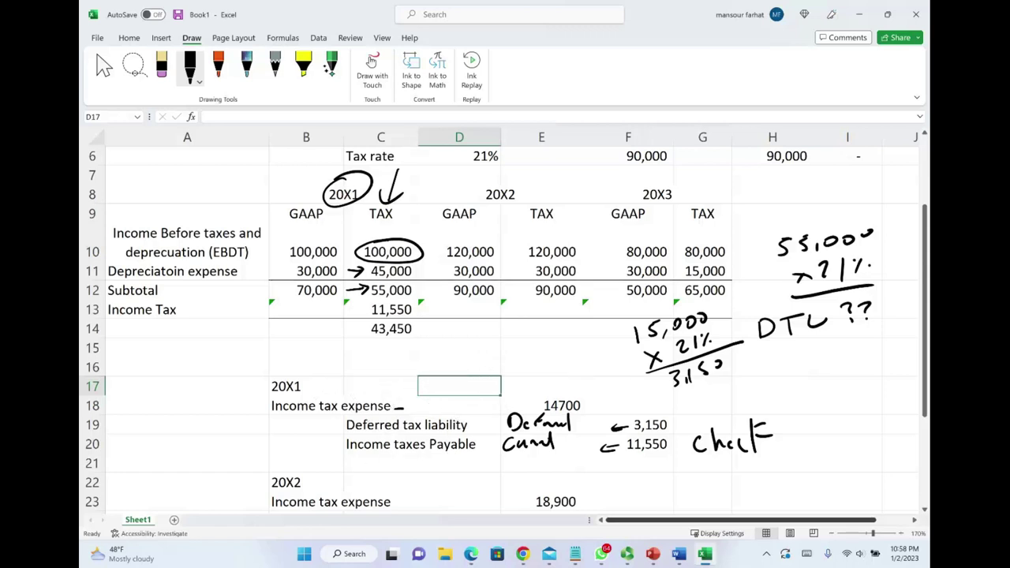
# Set the font of the 20X1 GAAP income tax in B13 to black
pyautogui.rightClick(307, 308)
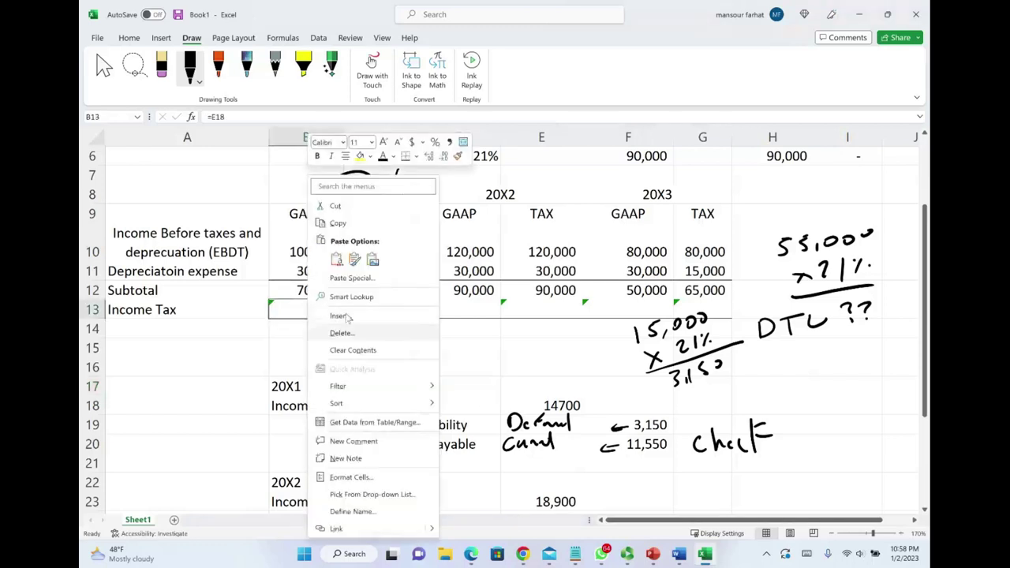
pyautogui.press('Escape')
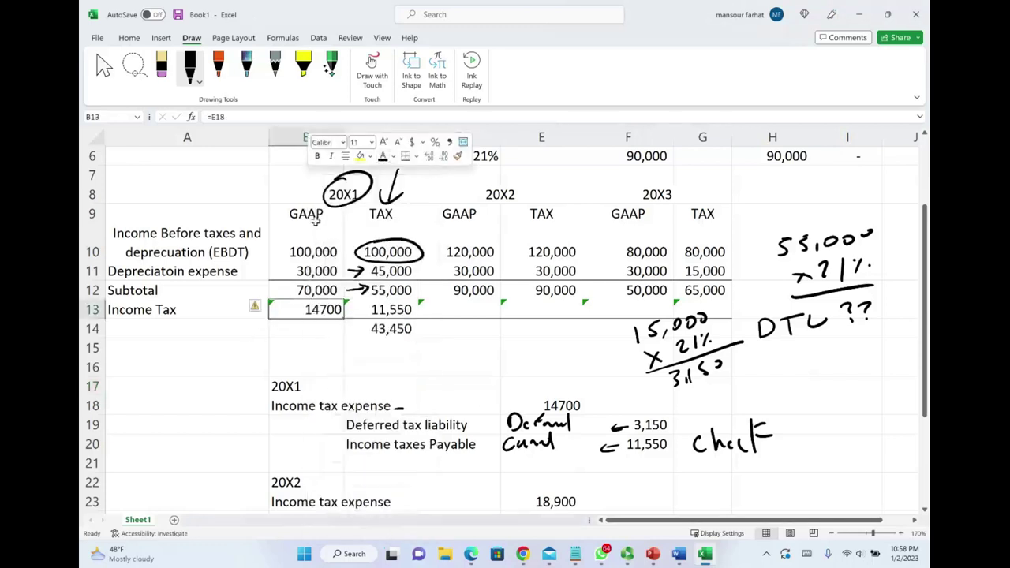
# Examine the 20X1 GAAP column from EBDT down to income tax and the formula behind the income tax expense in E18
pyautogui.click(316, 223)
pyautogui.click(318, 292)
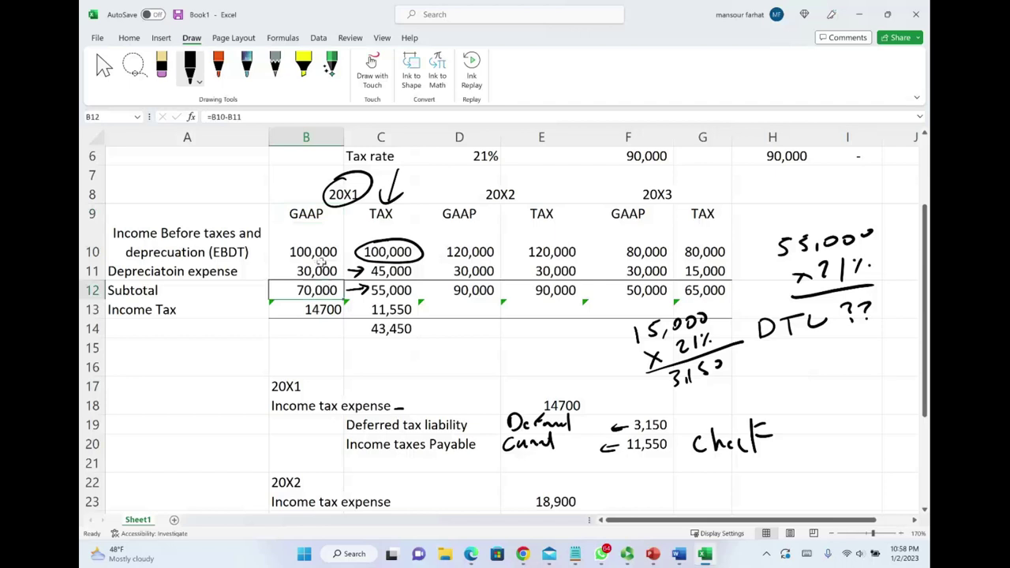
pyautogui.click(320, 254)
pyautogui.click(324, 271)
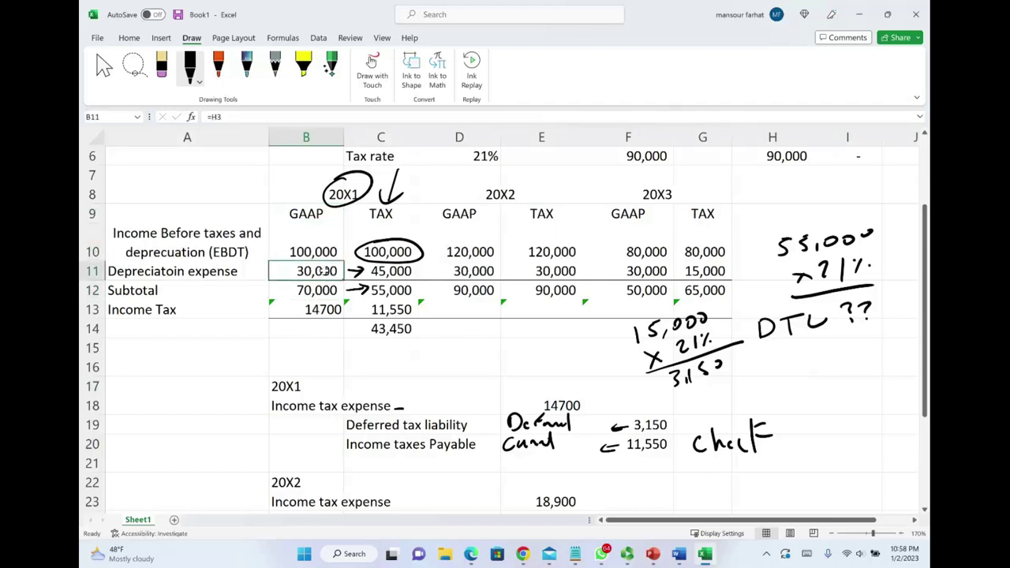
pyautogui.click(322, 290)
pyautogui.click(319, 309)
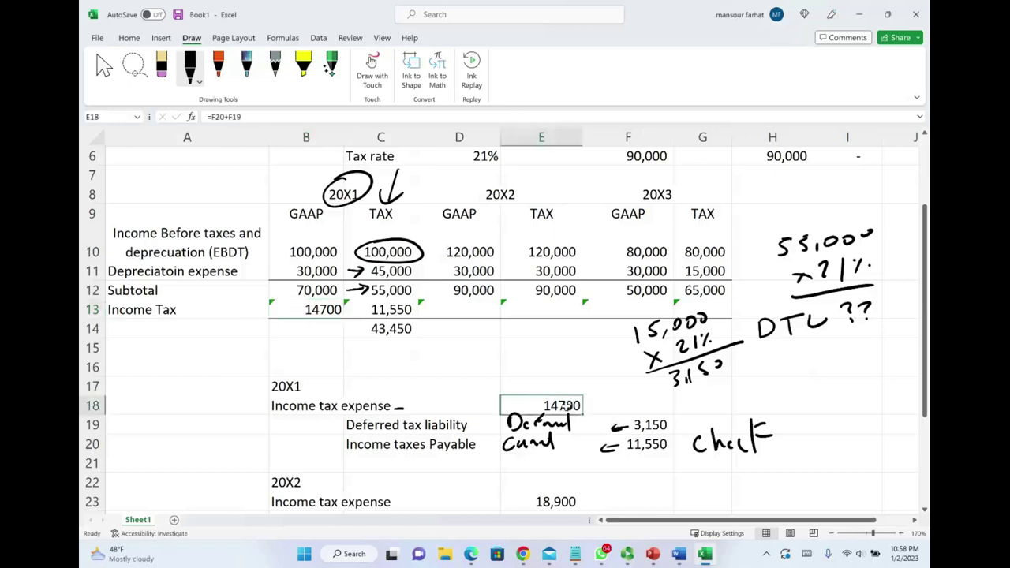
pyautogui.doubleClick(565, 406)
pyautogui.press('Escape')
# Set the font of the 20X1 GAAP after-tax income in B14 to black
pyautogui.rightClick(328, 334)
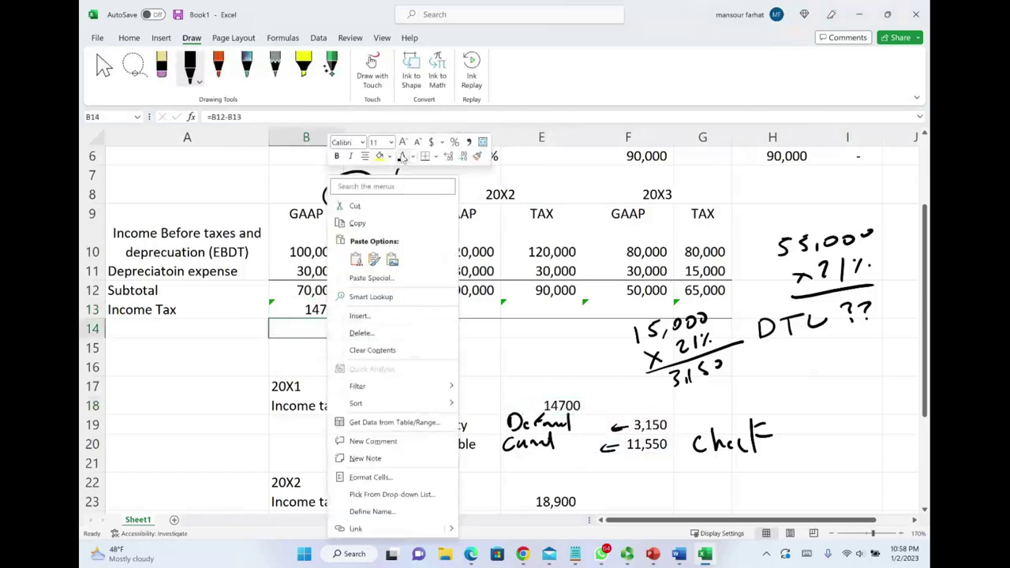
pyautogui.press('Escape')
pyautogui.click(325, 353)
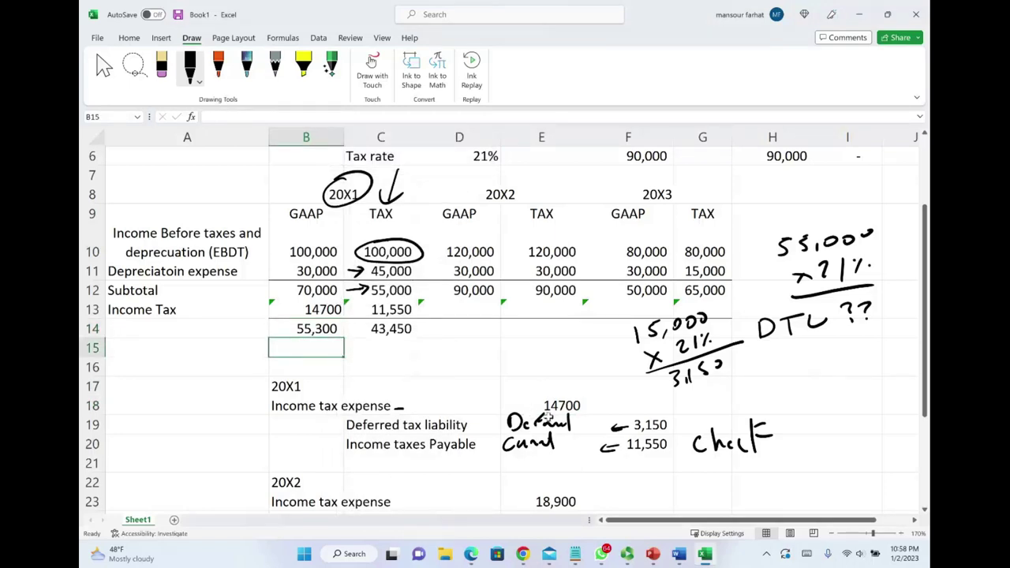
# Erase the handwritten 15,000 and 55,000 tax calculations along with the "DTL ??" and "check" notes
pyautogui.moveTo(549, 417)
pyautogui.mouseDown()
pyautogui.moveTo(694, 359)
pyautogui.moveTo(659, 358)
pyautogui.mouseUp()
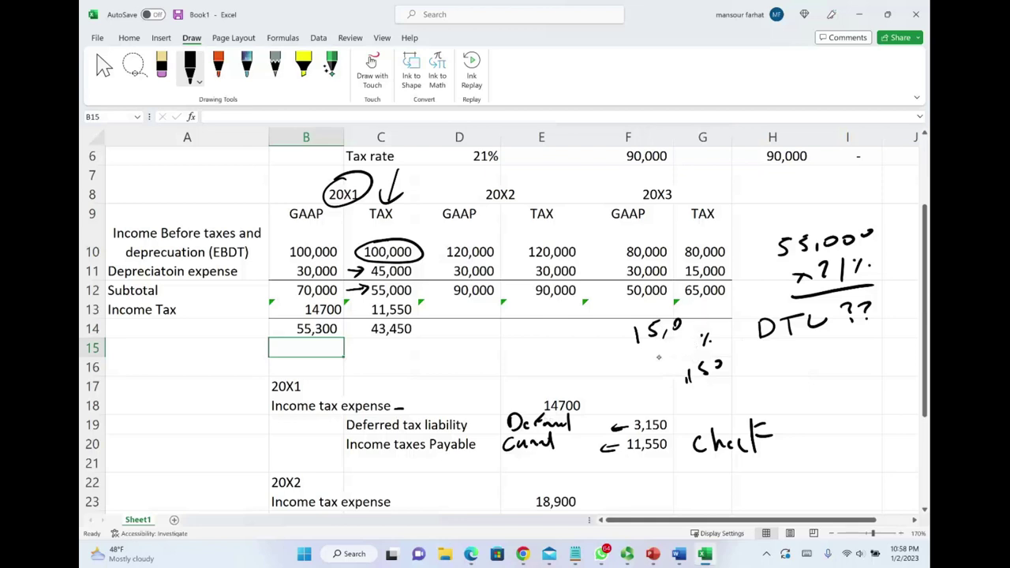
pyautogui.moveTo(685, 303)
pyautogui.mouseDown()
pyautogui.moveTo(693, 397)
pyautogui.moveTo(753, 434)
pyautogui.moveTo(730, 445)
pyautogui.mouseUp()
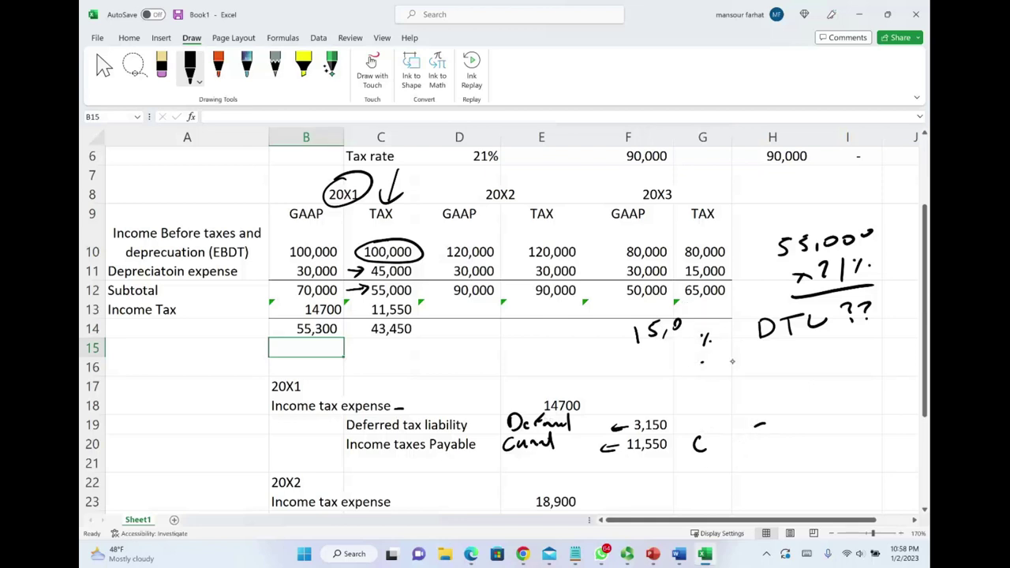
pyautogui.moveTo(674, 311)
pyautogui.mouseDown()
pyautogui.moveTo(793, 294)
pyautogui.moveTo(842, 269)
pyautogui.moveTo(785, 247)
pyautogui.moveTo(779, 300)
pyautogui.moveTo(816, 325)
pyautogui.moveTo(704, 339)
pyautogui.moveTo(710, 310)
pyautogui.mouseUp()
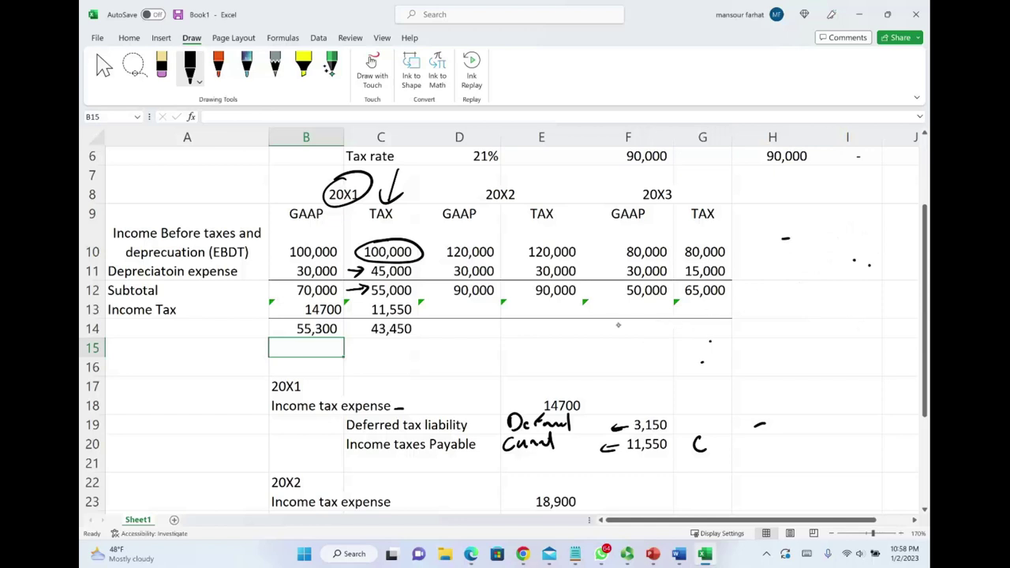
# Circle the 20X2 EBDT of 120,000 in D10 and D4, and draw an arrow from D4 to the 30,000 tax depreciation
pyautogui.scroll(2, 505, 324)
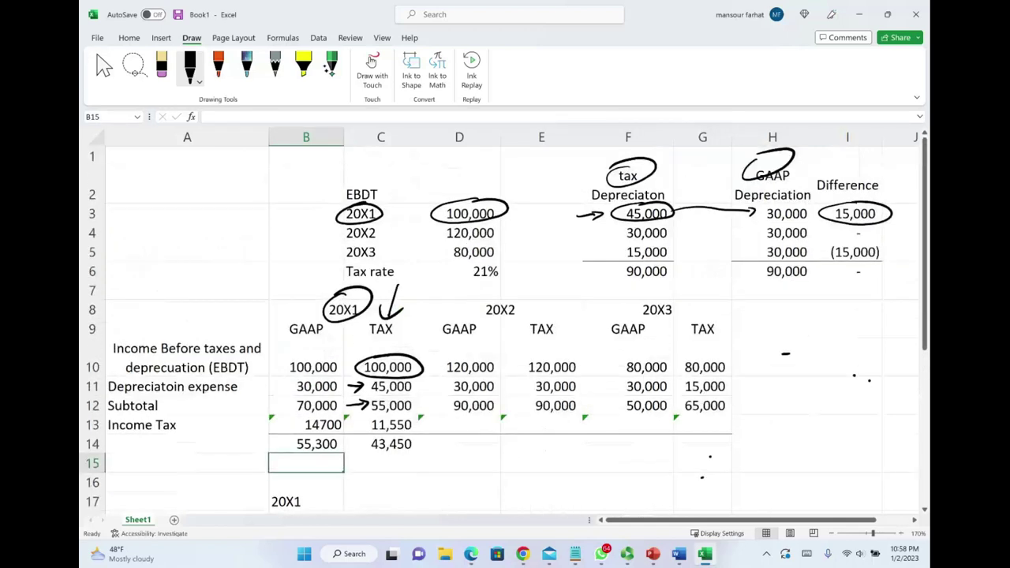
pyautogui.moveTo(477, 353)
pyautogui.mouseDown()
pyautogui.moveTo(442, 374)
pyautogui.moveTo(511, 359)
pyautogui.moveTo(589, 361)
pyautogui.mouseUp()
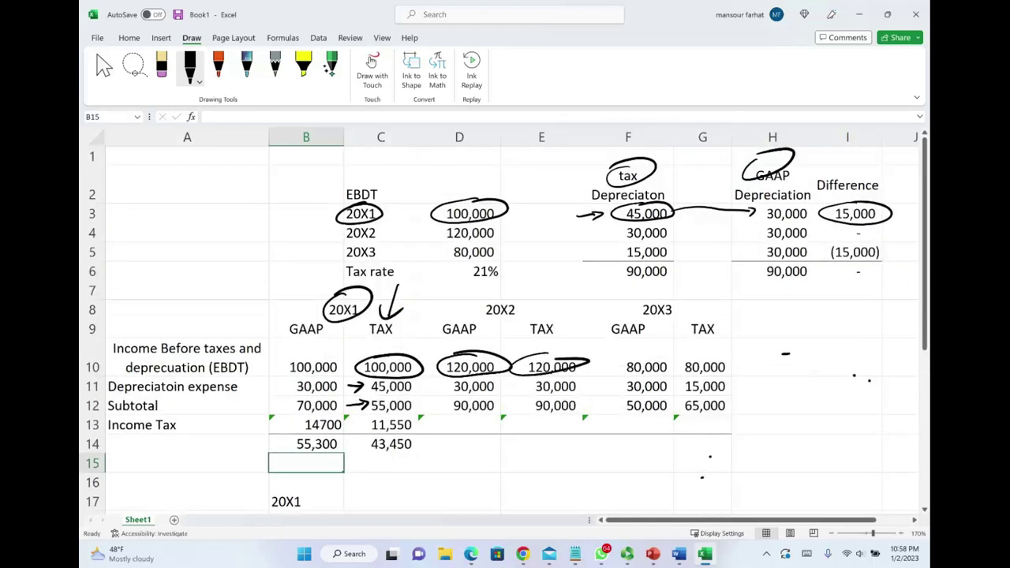
pyautogui.hotkey('ctrl', 'z')
pyautogui.moveTo(473, 223)
pyautogui.mouseDown()
pyautogui.moveTo(499, 241)
pyautogui.moveTo(465, 222)
pyautogui.moveTo(605, 231)
pyautogui.moveTo(597, 238)
pyautogui.mouseUp()
# Try circling the 20X2 TAX depreciation of 30,000, remove that circle, and draw an arrow to the 90,000 TAX subtotal
pyautogui.moveTo(552, 376)
pyautogui.mouseDown()
pyautogui.moveTo(598, 379)
pyautogui.moveTo(557, 370)
pyautogui.mouseUp()
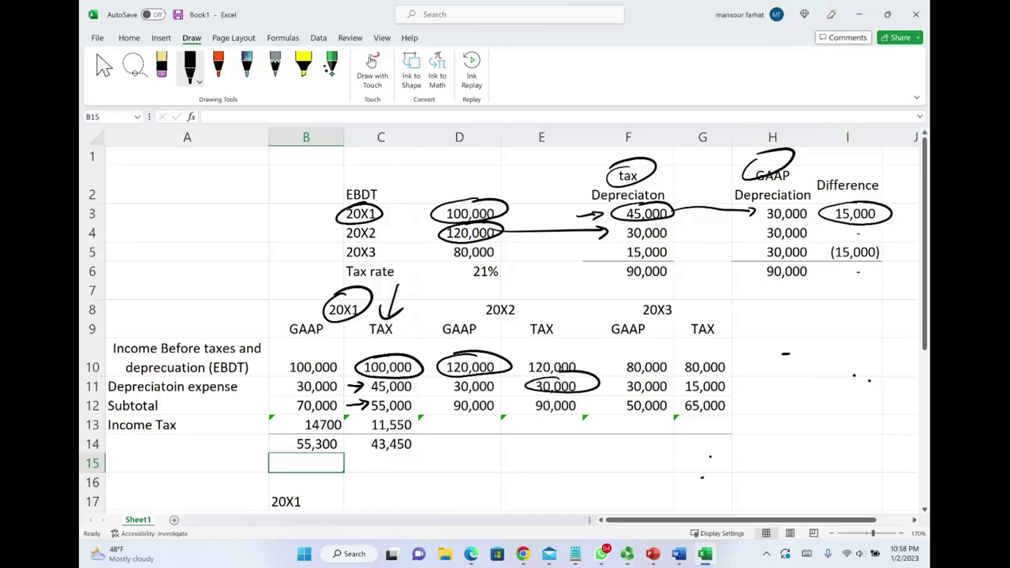
pyautogui.hotkey('ctrl', 'z')
pyautogui.moveTo(509, 409)
pyautogui.mouseDown()
pyautogui.moveTo(527, 407)
pyautogui.moveTo(520, 412)
pyautogui.mouseUp()
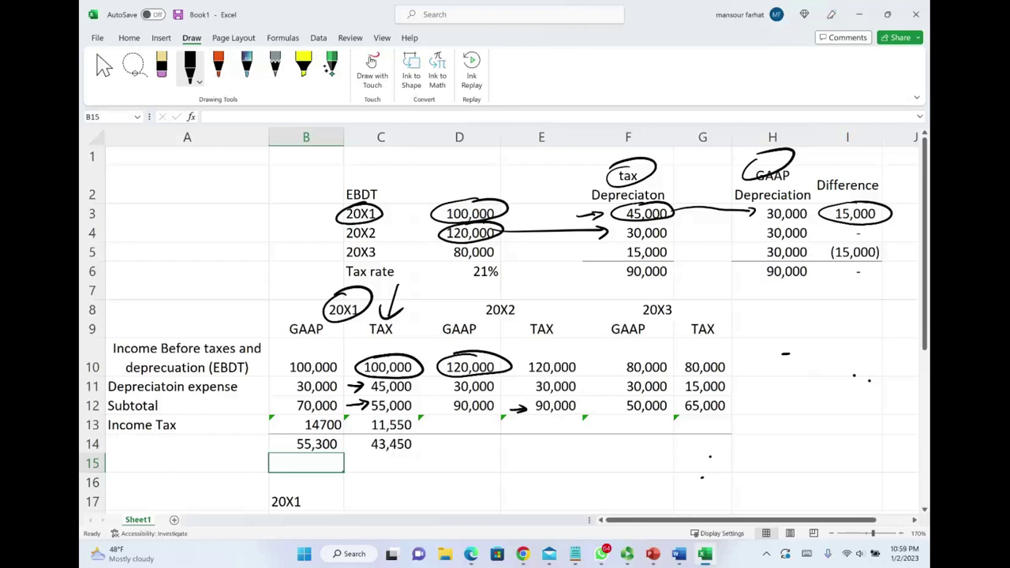
# Handwrite the calculation "90,000 x 21%" with a line beneath it beside the income table
pyautogui.moveTo(770, 377)
pyautogui.mouseDown()
pyautogui.moveTo(768, 402)
pyautogui.moveTo(782, 382)
pyautogui.mouseUp()
pyautogui.moveTo(795, 386); pyautogui.dragTo(808, 381)
pyautogui.moveTo(821, 377); pyautogui.dragTo(838, 377)
pyautogui.moveTo(784, 405); pyautogui.dragTo(838, 398)
pyautogui.moveTo(789, 431); pyautogui.dragTo(866, 411)
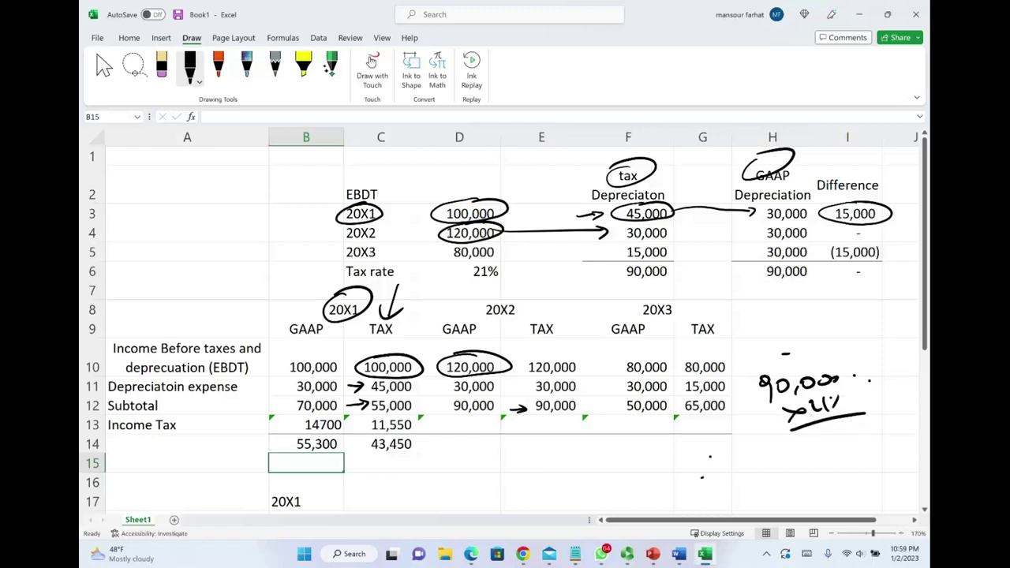
# Set the font of the 20X2 TAX income tax in E13 and after-tax income in E14 to black
pyautogui.click(532, 428)
pyautogui.rightClick(536, 427)
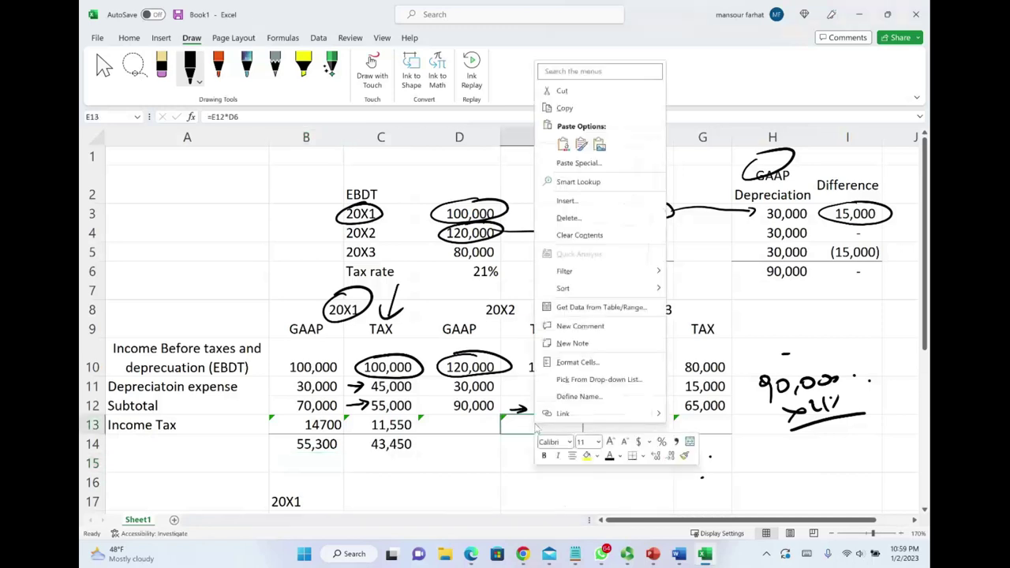
pyautogui.press('Escape')
pyautogui.click(535, 445)
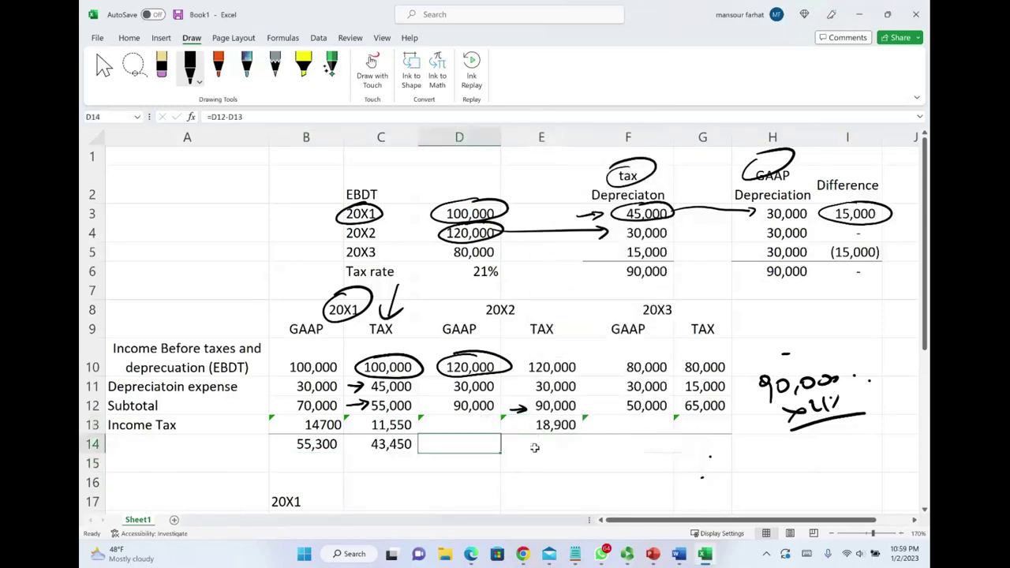
pyautogui.write('=')
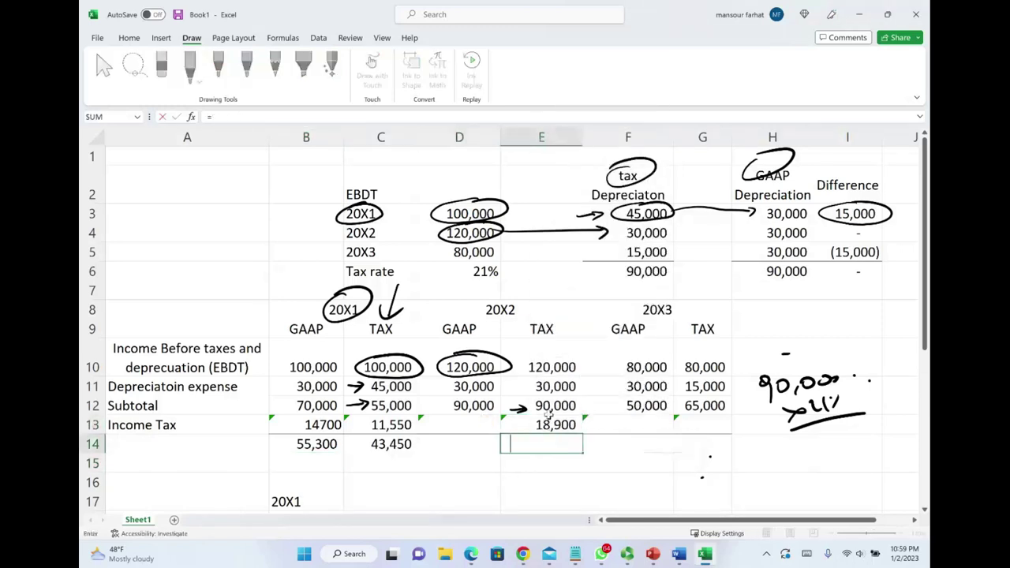
pyautogui.press('Escape')
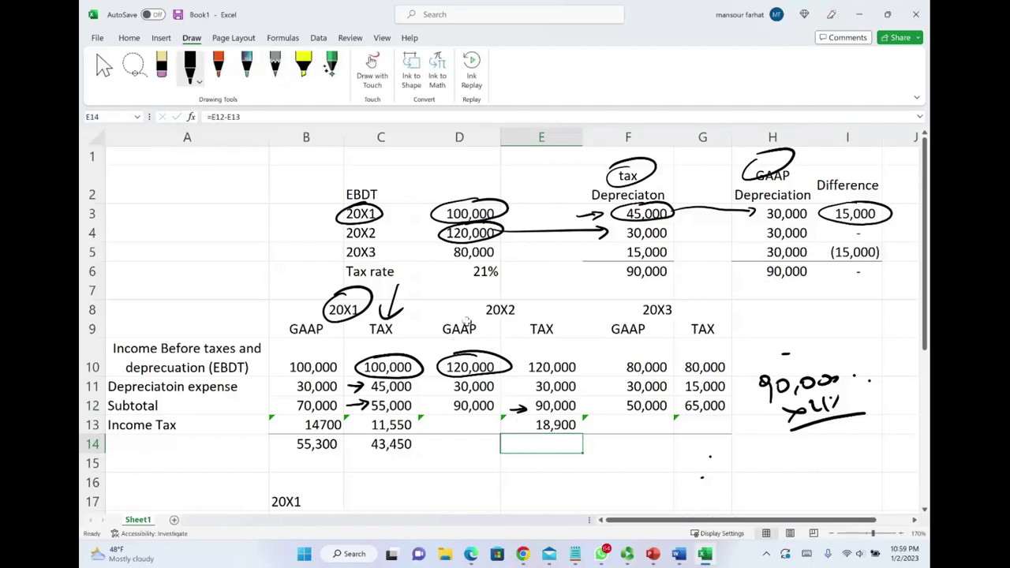
pyautogui.click(129, 37)
pyautogui.click(297, 79)
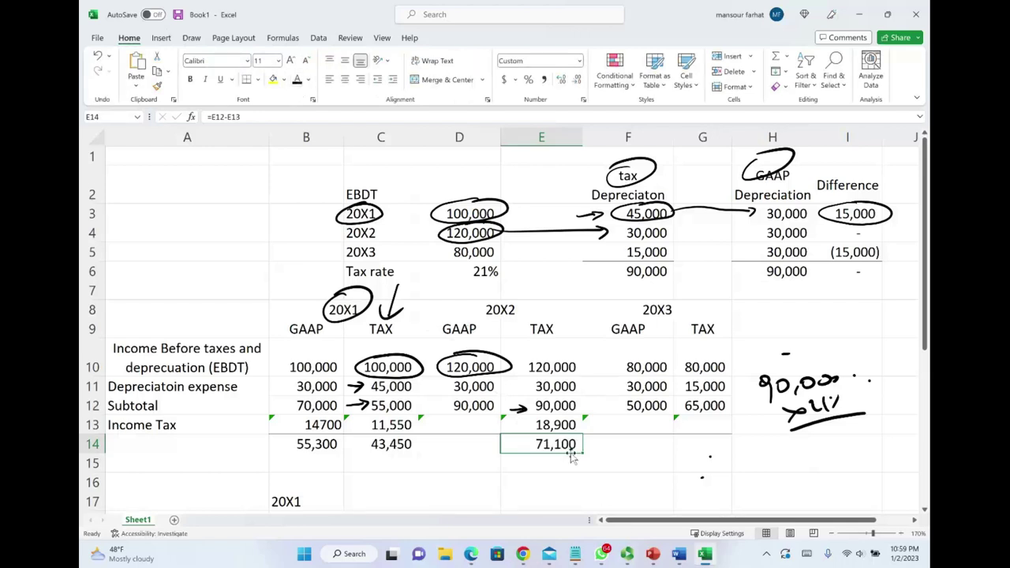
# Erase the circles and arrows around the 20X1 and 20X2 EBDT and tax depreciation amounts in rows 3 and 4
pyautogui.moveTo(584, 214); pyautogui.dragTo(647, 213)
pyautogui.moveTo(553, 230); pyautogui.dragTo(469, 215)
# Draw an arrow linking the 20X2 TAX and GAAP EBDT, circle the 30,000 depreciation in D11, F4 and H4, and underline the 20X2 difference
pyautogui.moveTo(442, 363)
pyautogui.mouseDown()
pyautogui.moveTo(505, 361)
pyautogui.moveTo(494, 350)
pyautogui.moveTo(486, 361)
pyautogui.moveTo(553, 359)
pyautogui.mouseUp()
pyautogui.moveTo(449, 383); pyautogui.dragTo(502, 378)
pyautogui.moveTo(678, 210)
pyautogui.mouseDown()
pyautogui.moveTo(705, 238)
pyautogui.moveTo(619, 237)
pyautogui.moveTo(675, 223)
pyautogui.mouseUp()
pyautogui.moveTo(804, 221)
pyautogui.mouseDown()
pyautogui.moveTo(749, 236)
pyautogui.moveTo(851, 232)
pyautogui.moveTo(842, 232)
pyautogui.mouseUp()
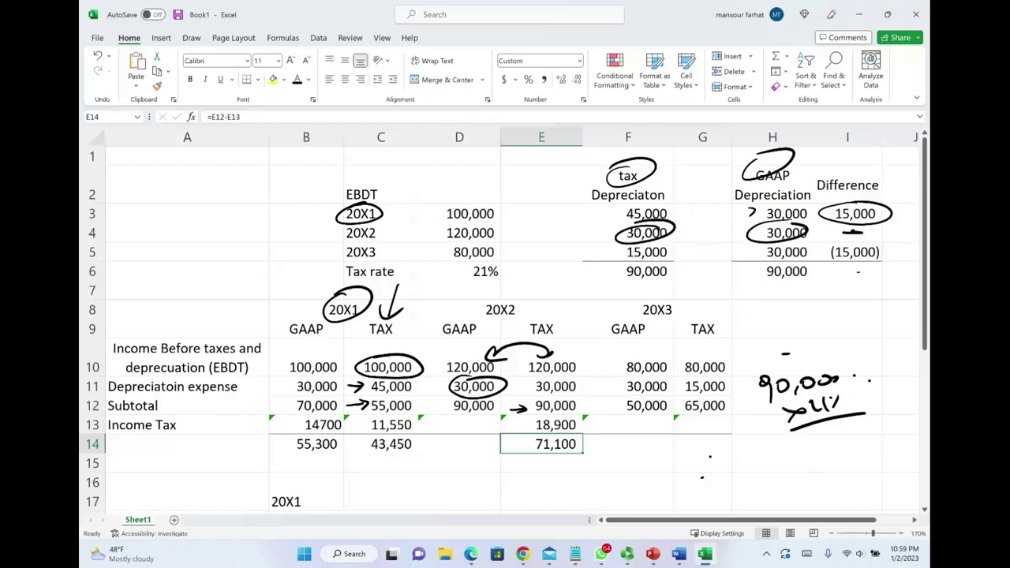
# Draw an arrow to the 20X2 GAAP subtotal and a double arrow between the two 90,000 subtotals, and circle the 18,900 income tax
pyautogui.moveTo(430, 412); pyautogui.dragTo(448, 405)
pyautogui.click(518, 411)
pyautogui.moveTo(502, 402)
pyautogui.mouseDown()
pyautogui.moveTo(527, 401)
pyautogui.moveTo(501, 402)
pyautogui.moveTo(506, 408)
pyautogui.mouseUp()
pyautogui.moveTo(563, 415)
pyautogui.mouseDown()
pyautogui.moveTo(581, 433)
pyautogui.moveTo(555, 412)
pyautogui.mouseUp()
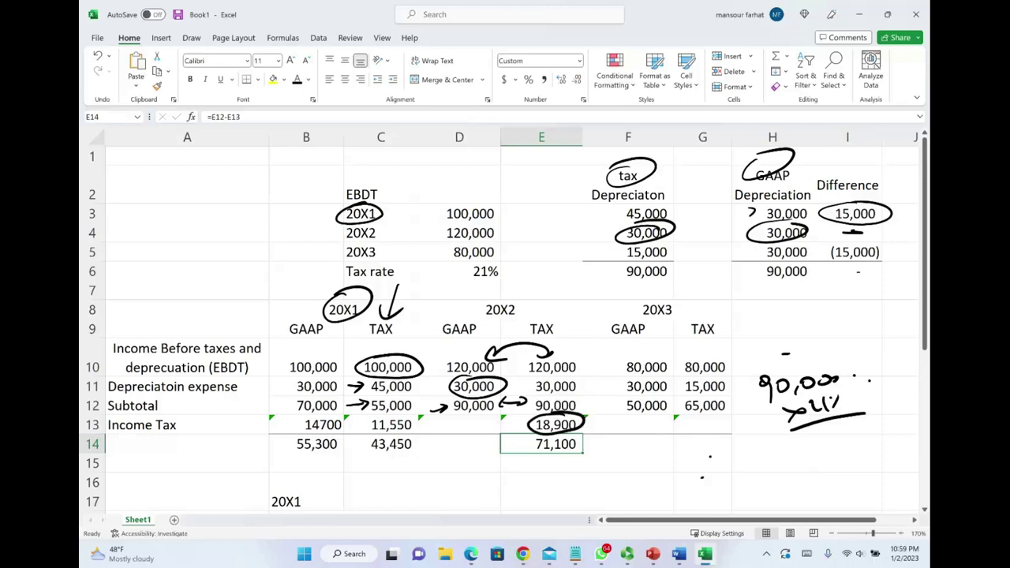
# Enter the formula =E13 in F24 for the 20X2 income taxes payable
pyautogui.scroll(-3, 637, 444)
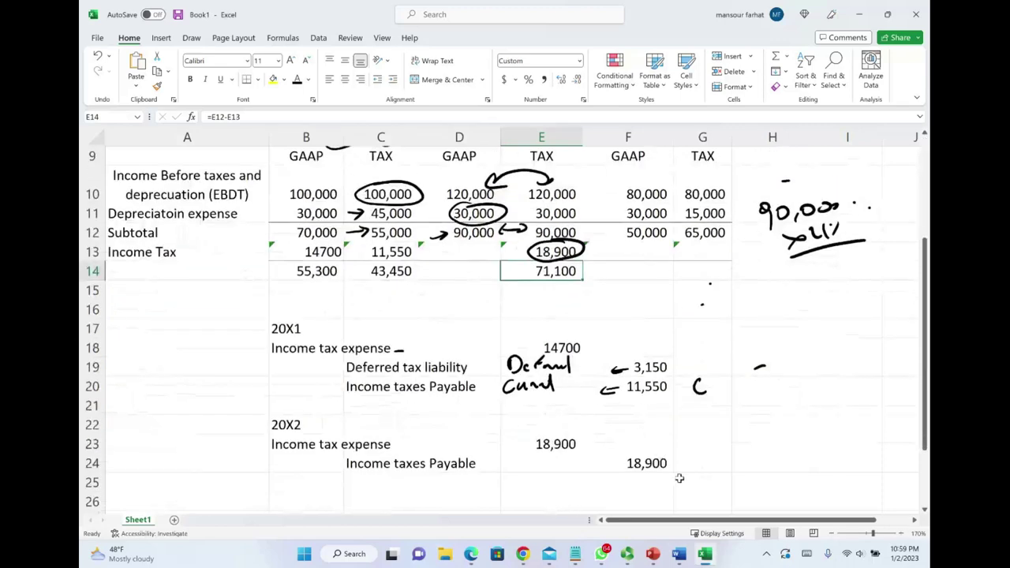
pyautogui.click(651, 462)
pyautogui.write('=E13')
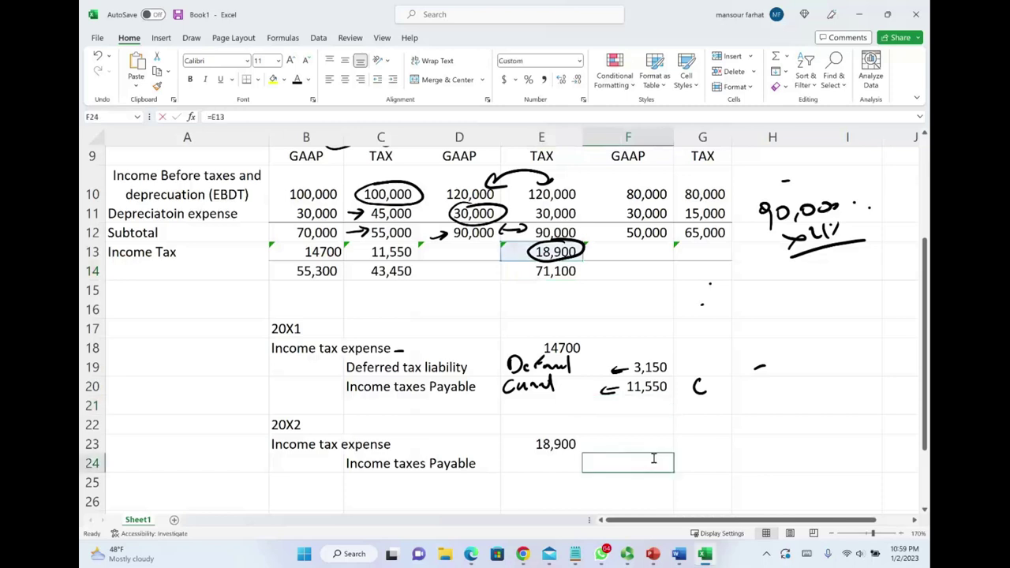
pyautogui.hotkey('ctrl', 'Return')
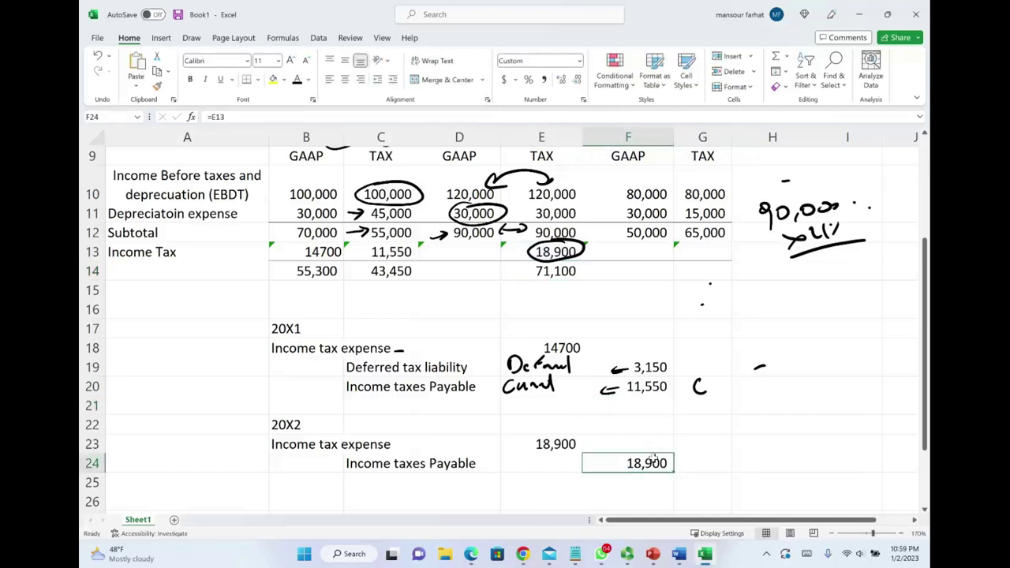
# Handwrite "check → IRS" beside the 20X2 income taxes payable and draw a small arrow pointing to the 20X2 income tax expense
pyautogui.moveTo(704, 459); pyautogui.dragTo(698, 471)
pyautogui.moveTo(714, 449)
pyautogui.mouseDown()
pyautogui.moveTo(729, 471)
pyautogui.moveTo(739, 466)
pyautogui.mouseUp()
pyautogui.moveTo(750, 459)
pyautogui.mouseDown()
pyautogui.moveTo(742, 469)
pyautogui.moveTo(759, 468)
pyautogui.mouseUp()
pyautogui.moveTo(770, 452)
pyautogui.mouseDown()
pyautogui.moveTo(767, 467)
pyautogui.moveTo(810, 451)
pyautogui.mouseUp()
pyautogui.moveTo(800, 447)
pyautogui.mouseDown()
pyautogui.moveTo(821, 456)
pyautogui.moveTo(836, 439)
pyautogui.mouseUp()
pyautogui.moveTo(835, 446); pyautogui.dragTo(852, 447)
pyautogui.moveTo(861, 433); pyautogui.dragTo(855, 447)
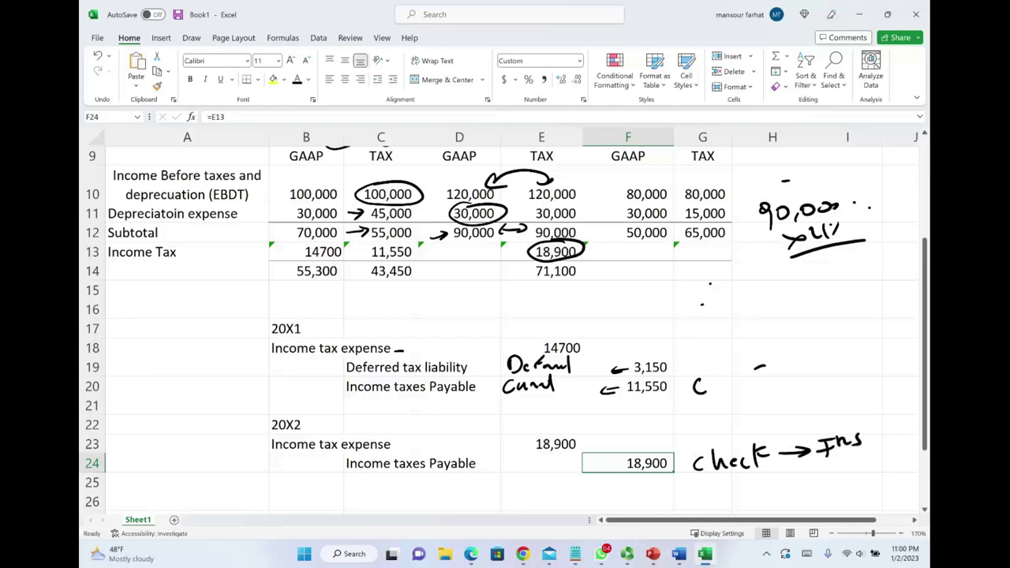
pyautogui.moveTo(248, 432); pyautogui.dragTo(260, 441)
# Set the font of the 20X2 GAAP income tax in D13 and after-tax income in D14 to black, and link D14 and E14 with a curved arrow
pyautogui.click(447, 252)
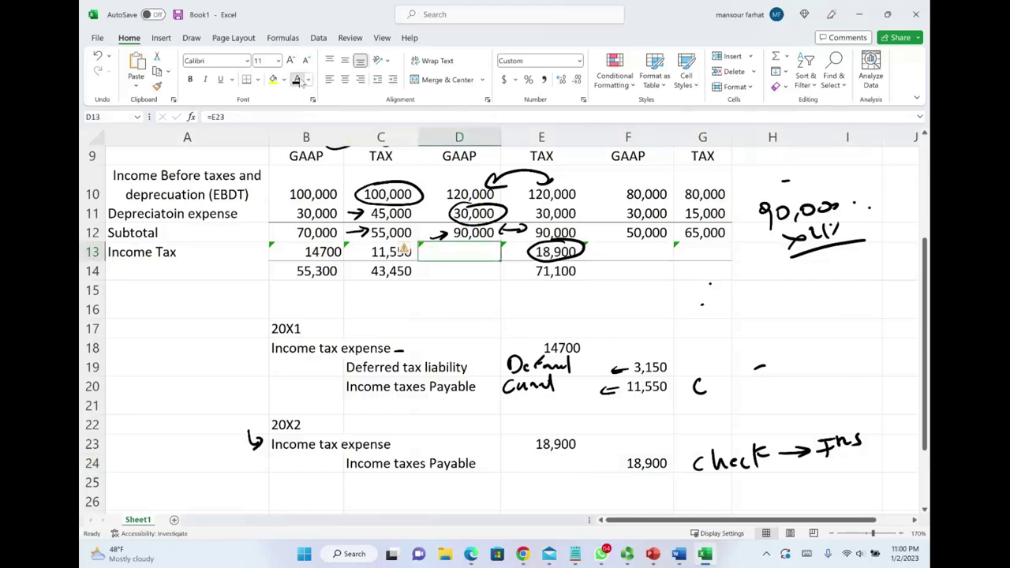
pyautogui.press('Return')
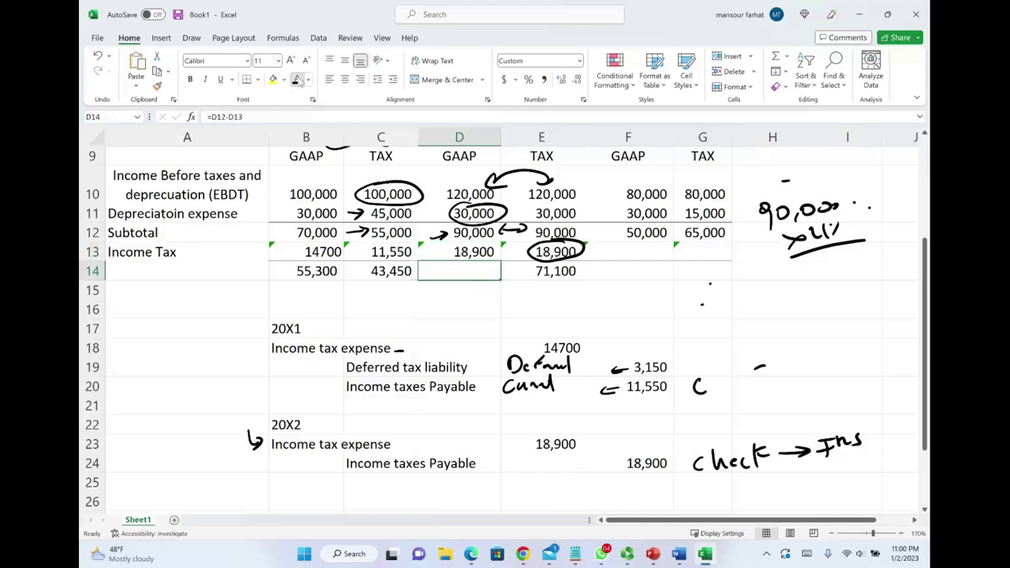
pyautogui.moveTo(478, 282)
pyautogui.mouseDown()
pyautogui.moveTo(533, 301)
pyautogui.moveTo(550, 296)
pyautogui.moveTo(483, 284)
pyautogui.mouseUp()
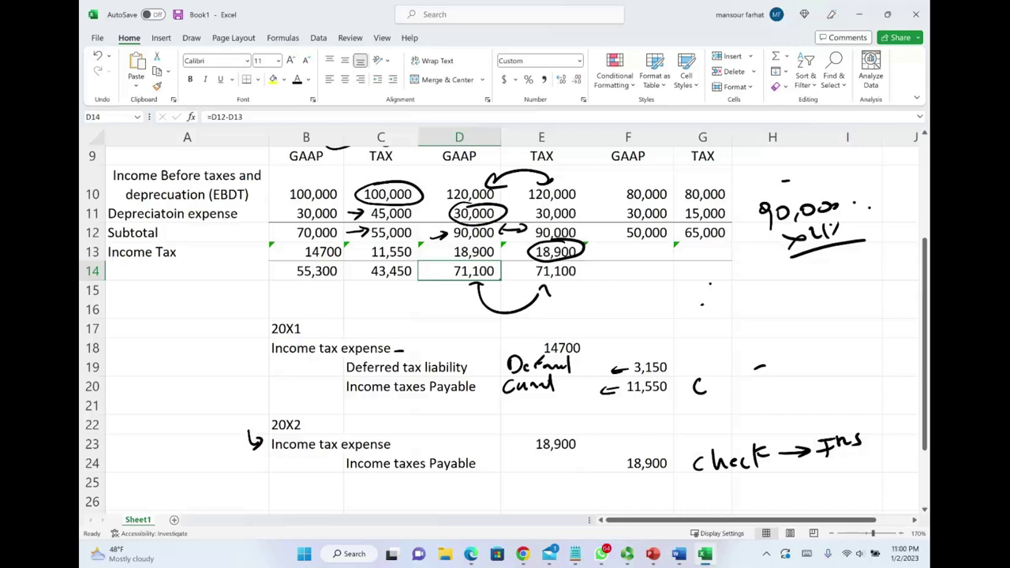
# Circle the 20X3 EBDT in D5, tax depreciation in F5 and subtotal in G12, and draw an arrow from G10 to G11
pyautogui.moveTo(338, 163); pyautogui.dragTo(385, 156)
pyautogui.moveTo(818, 162); pyautogui.dragTo(892, 156)
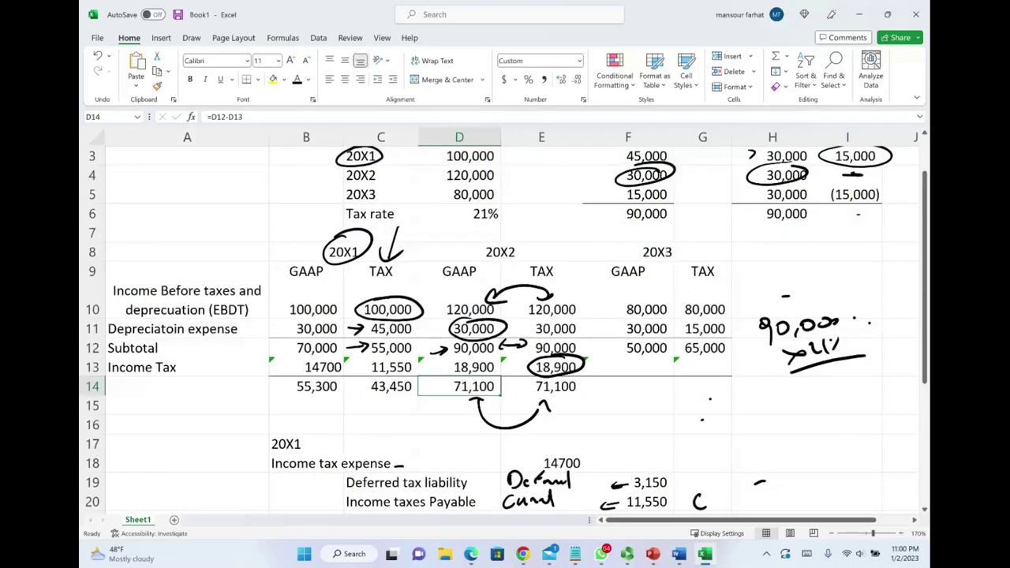
pyautogui.moveTo(478, 186); pyautogui.dragTo(499, 188)
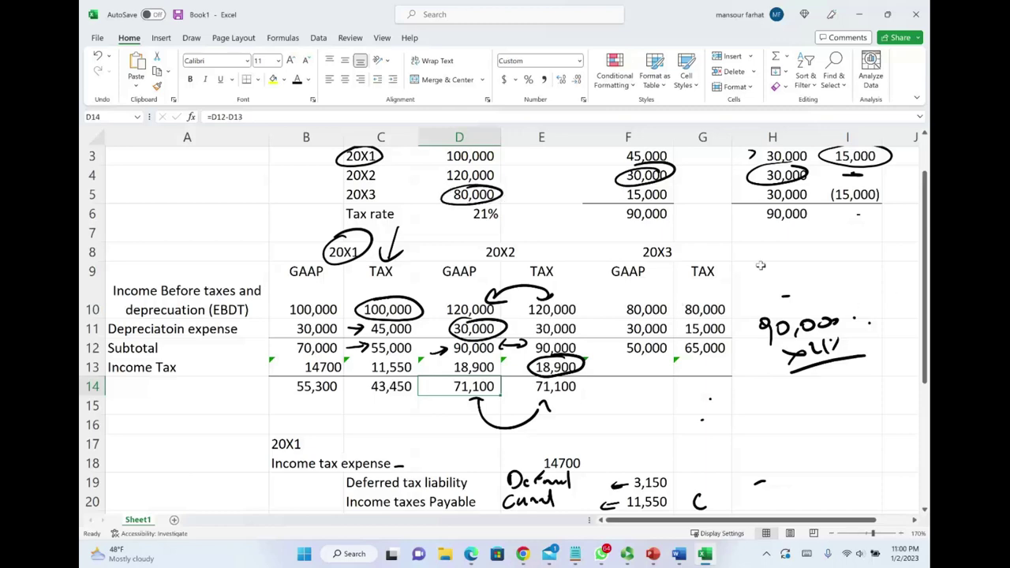
pyautogui.click(800, 254)
pyautogui.scroll(1, 801, 254)
pyautogui.moveTo(654, 242)
pyautogui.mouseDown()
pyautogui.moveTo(609, 256)
pyautogui.moveTo(671, 246)
pyautogui.mouseUp()
pyautogui.moveTo(722, 363)
pyautogui.mouseDown()
pyautogui.moveTo(739, 390)
pyautogui.moveTo(675, 405)
pyautogui.moveTo(714, 395)
pyautogui.mouseUp()
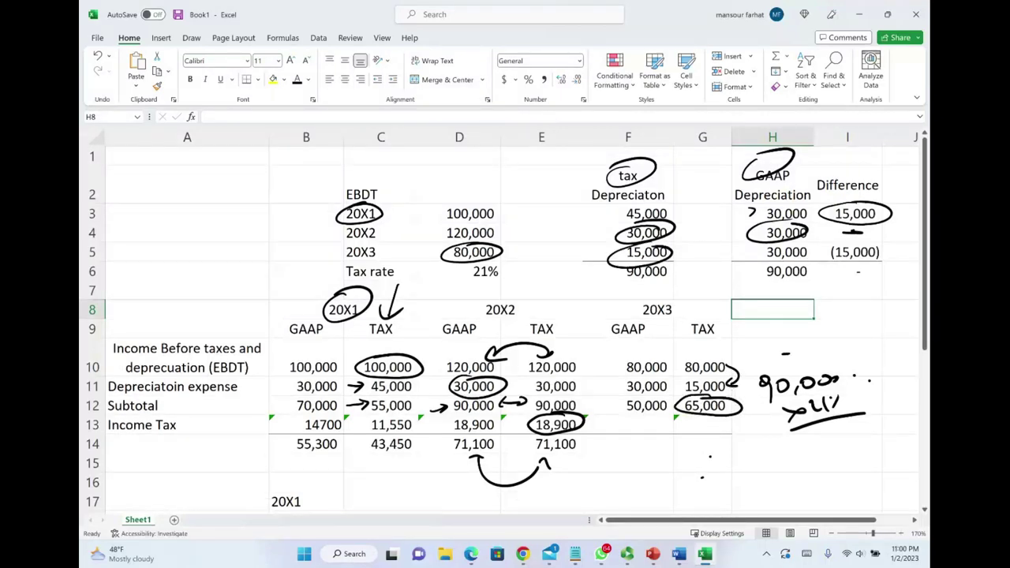
# Erase the circle around G12, rewrite the handwritten calculation as 65,000 x 21% = 13,650, and set the font of G13 to black
pyautogui.click(726, 415)
pyautogui.moveTo(824, 385)
pyautogui.mouseDown()
pyautogui.moveTo(762, 387)
pyautogui.moveTo(835, 379)
pyautogui.moveTo(781, 401)
pyautogui.moveTo(852, 381)
pyautogui.mouseUp()
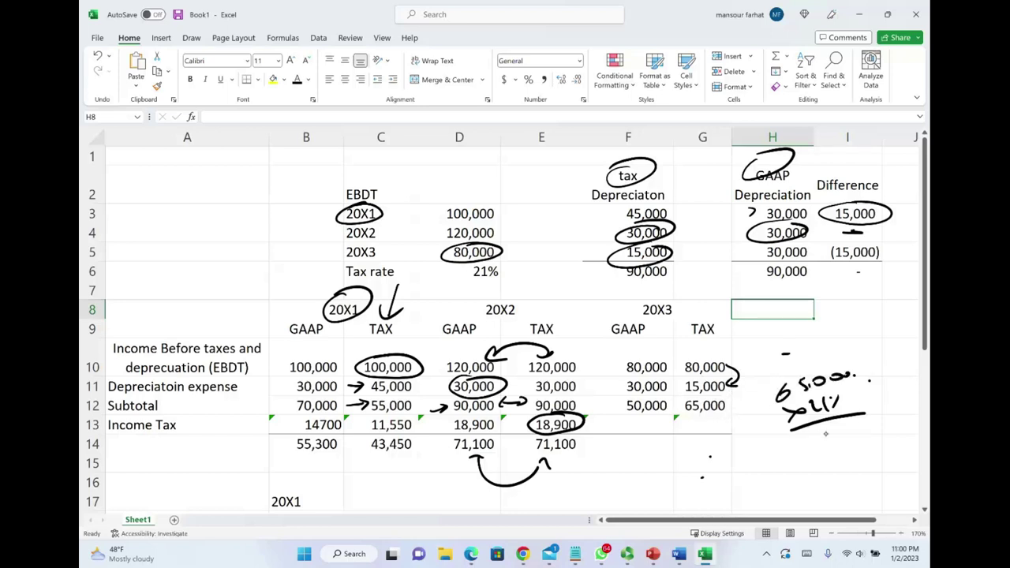
pyautogui.click(715, 422)
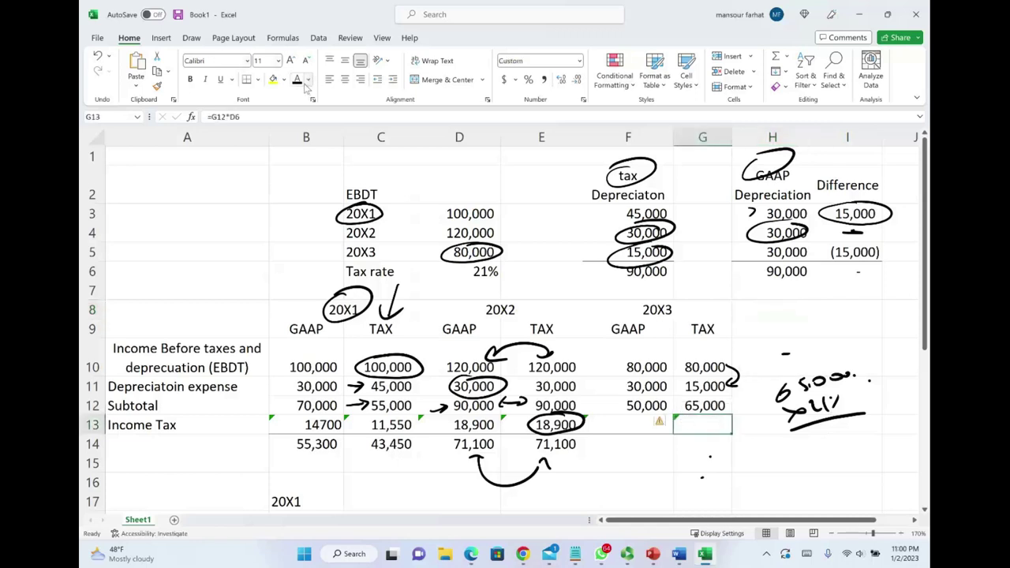
pyautogui.moveTo(802, 437)
pyautogui.mouseDown()
pyautogui.moveTo(798, 453)
pyautogui.moveTo(811, 447)
pyautogui.mouseUp()
pyautogui.moveTo(821, 439)
pyautogui.mouseDown()
pyautogui.moveTo(819, 449)
pyautogui.moveTo(836, 439)
pyautogui.mouseUp()
pyautogui.moveTo(857, 426)
pyautogui.mouseDown()
pyautogui.moveTo(846, 437)
pyautogui.moveTo(867, 422)
pyautogui.mouseUp()
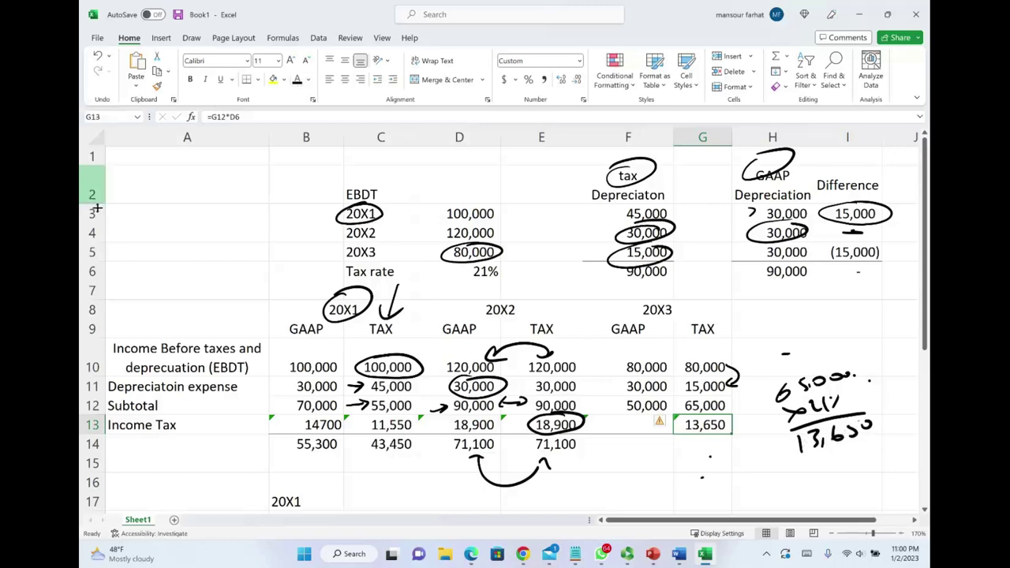
# Check the formula behind the 20X3 income taxes payable in F30
pyautogui.scroll(-5, 662, 416)
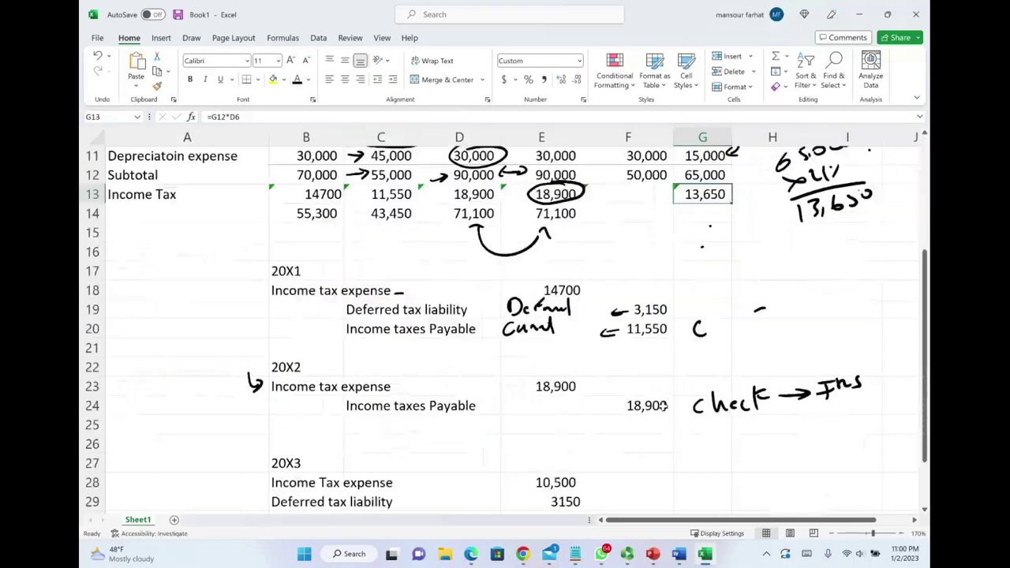
pyautogui.doubleClick(655, 464)
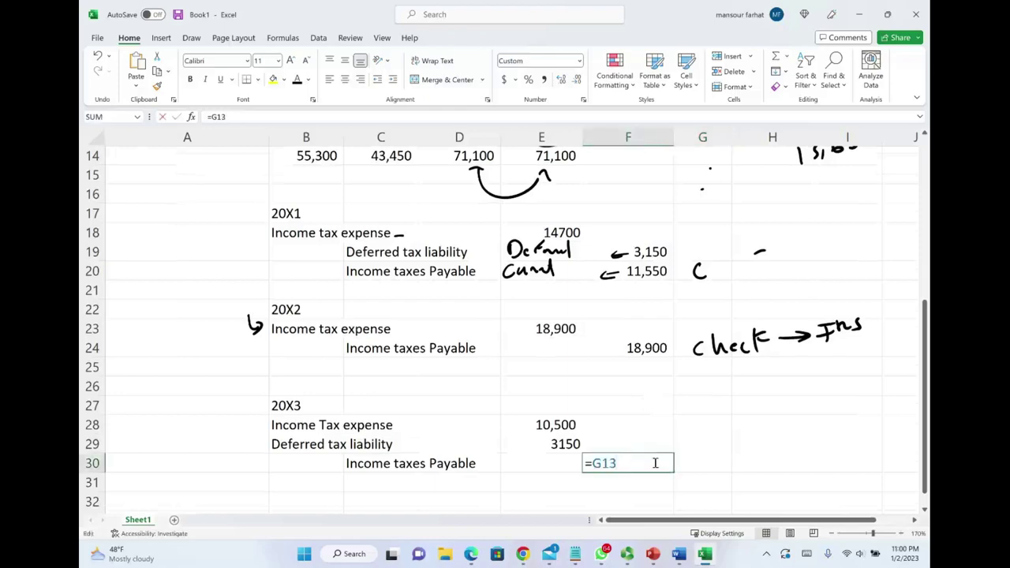
pyautogui.scroll(1, 681, 457)
pyautogui.scroll(-1, 681, 458)
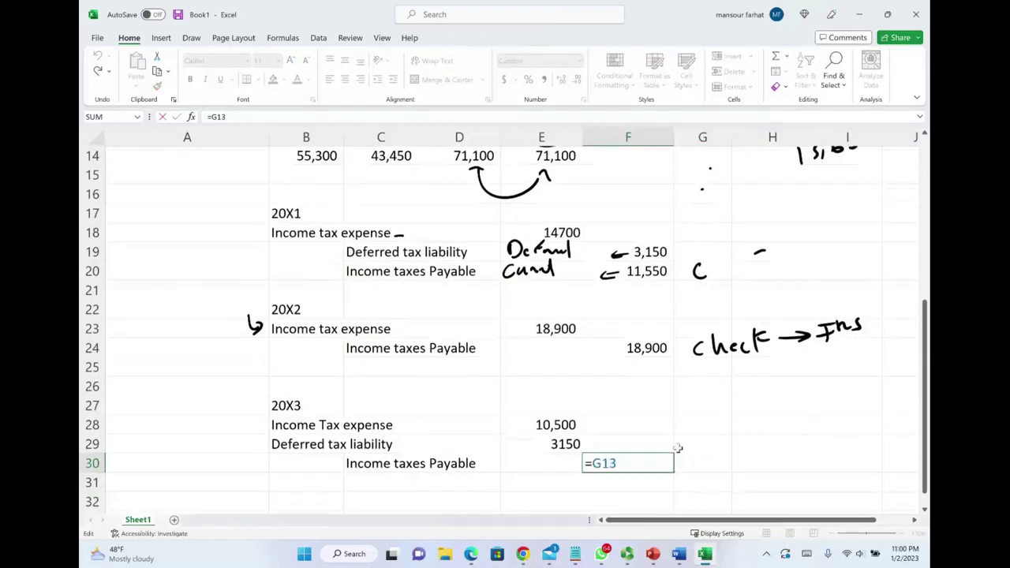
pyautogui.press('Escape')
# Draw arrows pointing to the 20X3 GAAP depreciation in H5 and the 20X3 difference in I5
pyautogui.scroll(3, 686, 438)
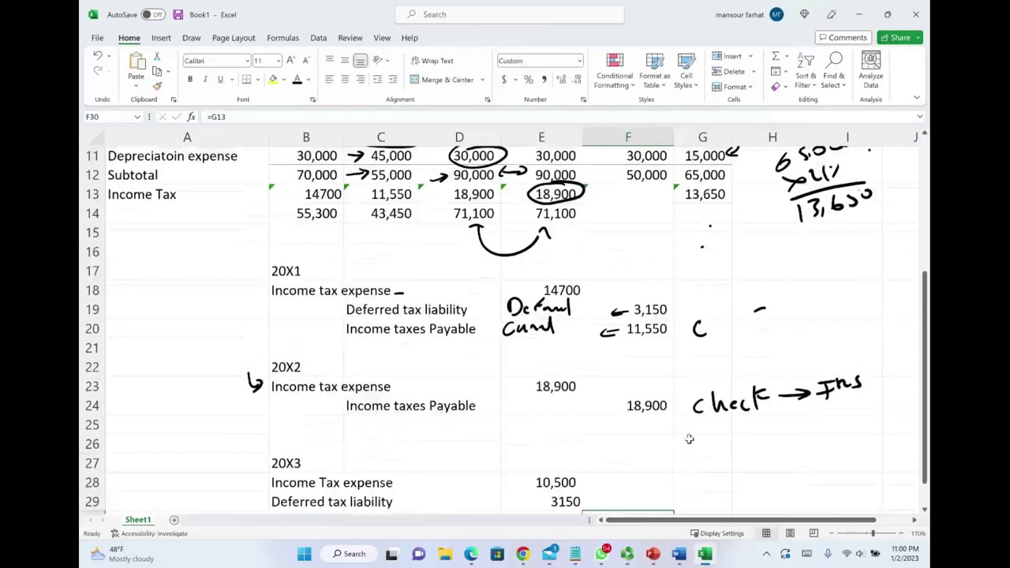
pyautogui.scroll(2, 686, 433)
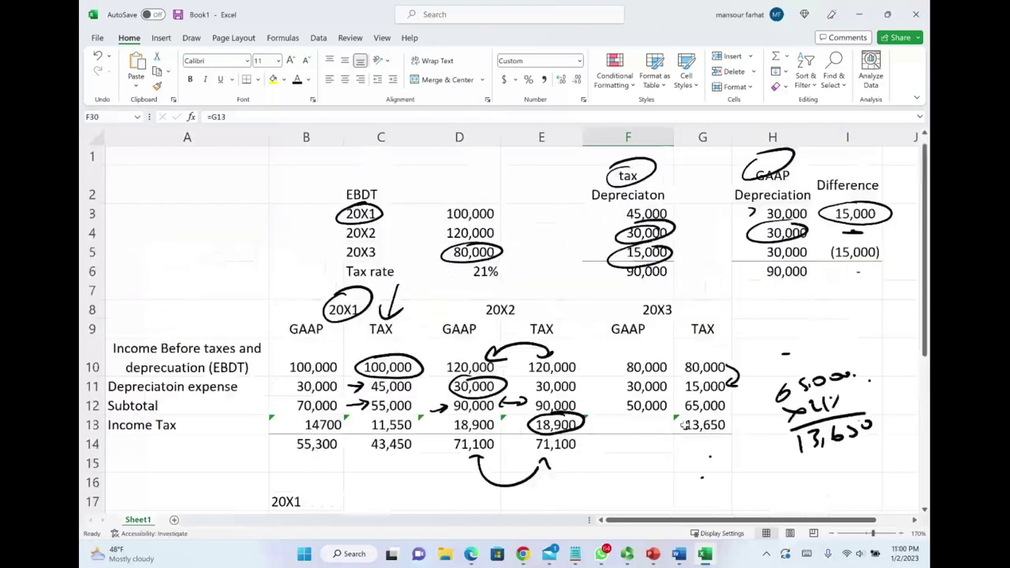
pyautogui.moveTo(729, 258)
pyautogui.mouseDown()
pyautogui.moveTo(756, 253)
pyautogui.moveTo(750, 262)
pyautogui.mouseUp()
pyautogui.moveTo(900, 248); pyautogui.dragTo(882, 253)
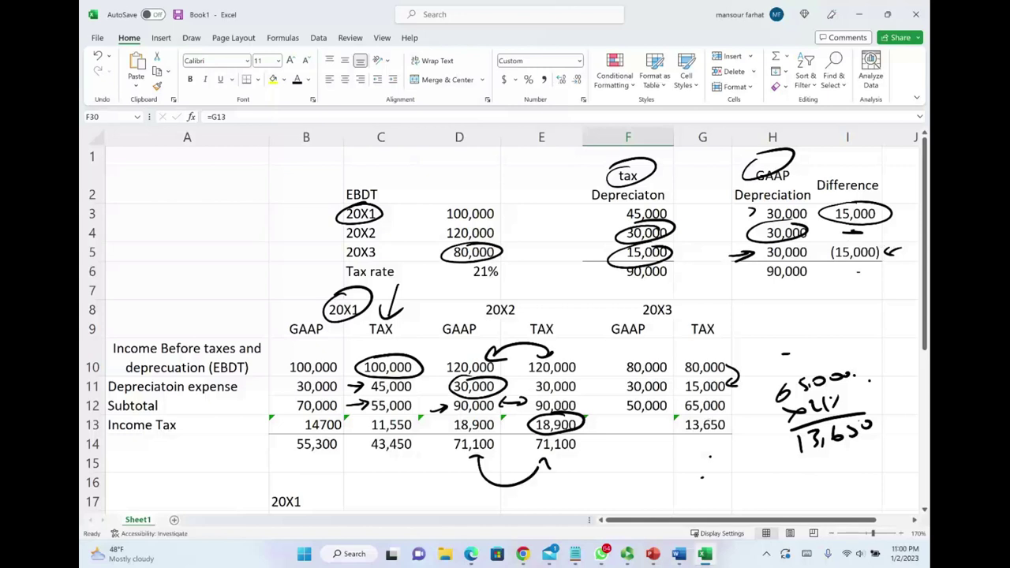
# Erase the old circles and marks in the tax and GAAP depreciation columns, and circle the 20X3 amounts in F5 and H5
pyautogui.click(820, 215)
pyautogui.click(806, 227)
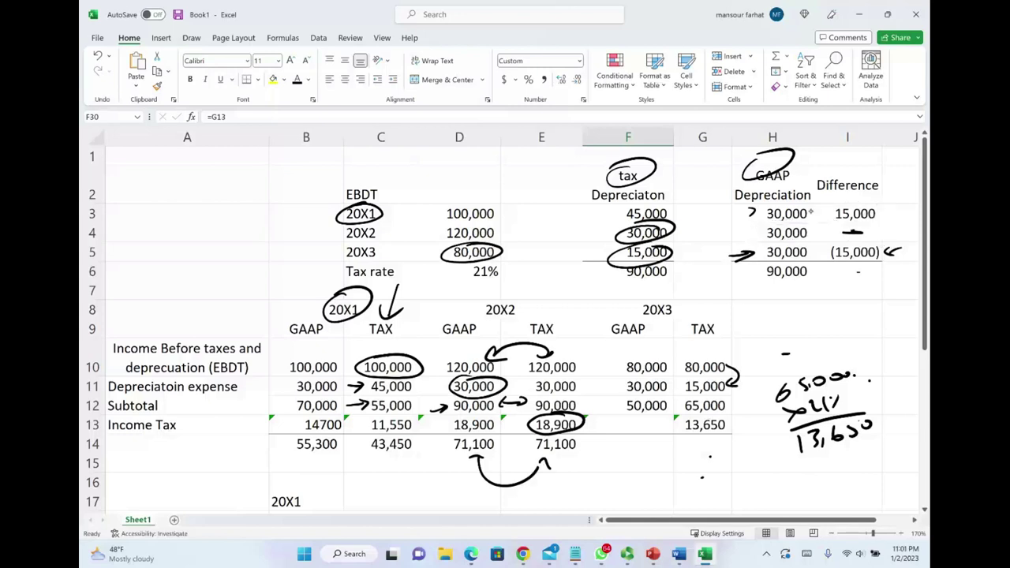
pyautogui.click(789, 158)
pyautogui.click(742, 256)
pyautogui.click(752, 212)
pyautogui.moveTo(647, 229)
pyautogui.mouseDown()
pyautogui.moveTo(647, 254)
pyautogui.moveTo(631, 263)
pyautogui.moveTo(650, 265)
pyautogui.mouseUp()
pyautogui.click(631, 170)
pyautogui.moveTo(789, 240); pyautogui.dragTo(812, 245)
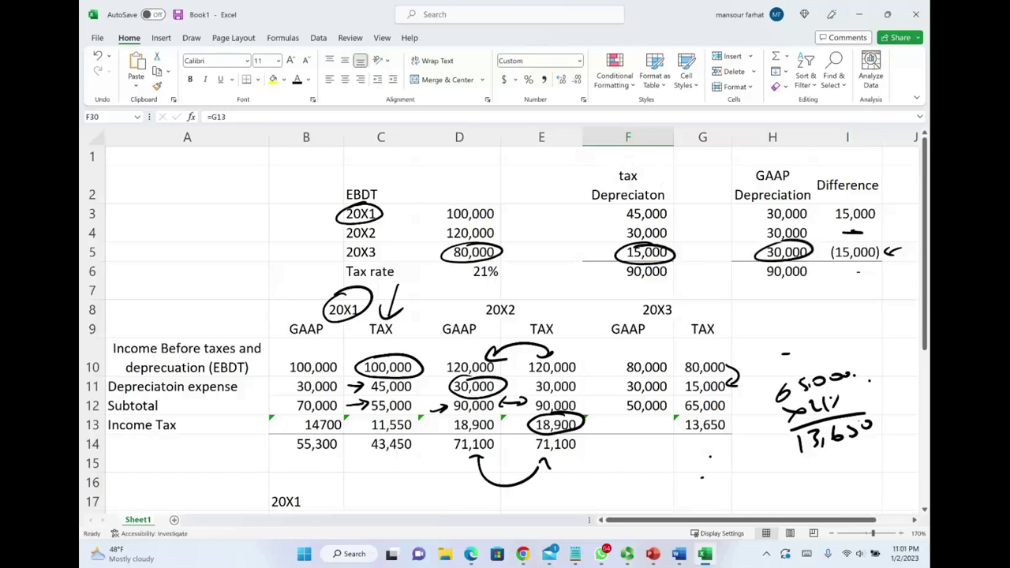
# Draw an arrow to the 20X3 tax depreciation, circle the 45,000 in F3, and link the 20X1 and 20X3 differences with a curved arrow
pyautogui.moveTo(575, 258)
pyautogui.mouseDown()
pyautogui.moveTo(607, 252)
pyautogui.moveTo(595, 259)
pyautogui.mouseUp()
pyautogui.moveTo(878, 209)
pyautogui.mouseDown()
pyautogui.moveTo(894, 233)
pyautogui.moveTo(889, 251)
pyautogui.mouseUp()
pyautogui.hotkey('ctrl', 'z')
pyautogui.hotkey('ctrl', 'z')
pyautogui.moveTo(650, 203)
pyautogui.mouseDown()
pyautogui.moveTo(623, 207)
pyautogui.moveTo(670, 202)
pyautogui.mouseUp()
pyautogui.moveTo(872, 210)
pyautogui.mouseDown()
pyautogui.moveTo(896, 235)
pyautogui.moveTo(885, 252)
pyautogui.mouseUp()
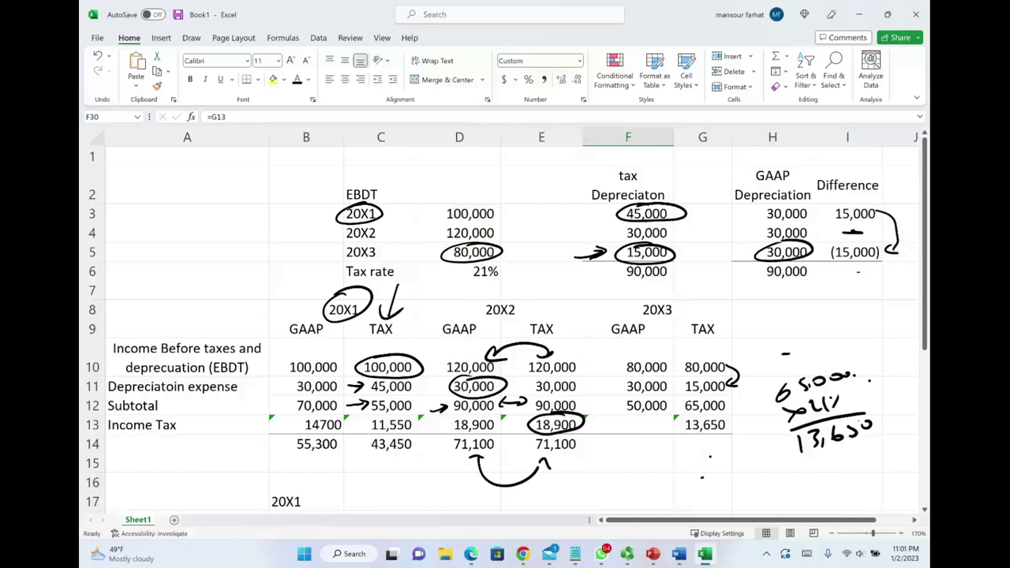
# Erase the handwritten labels beside the 20X1 liability and payable lines, then circle the 3,150 in F19 and label it "DTL" with an arrow
pyautogui.hotkey('ctrl', 'z')
pyautogui.hotkey('ctrl', 'z')
pyautogui.scroll(-2, 502, 459)
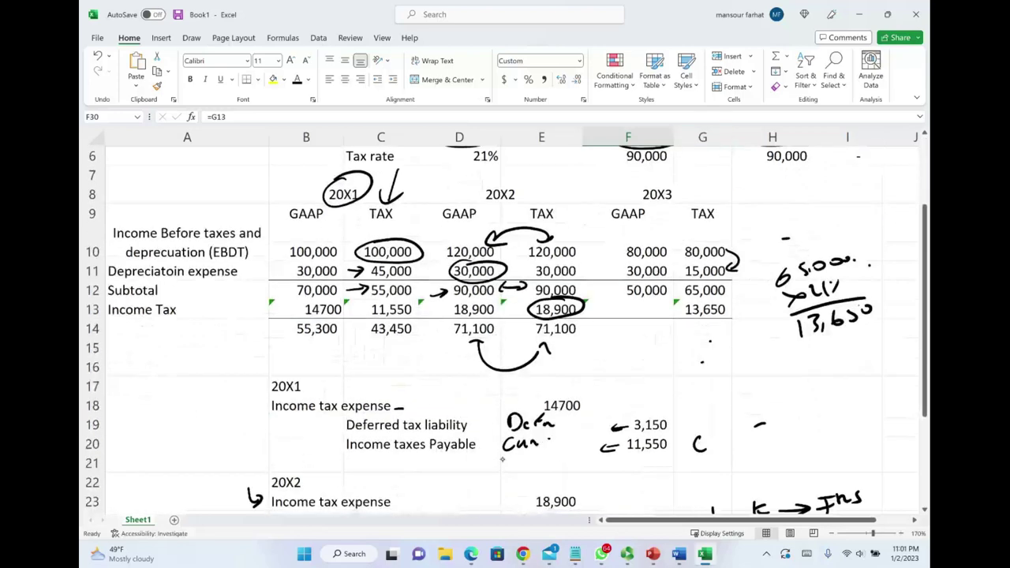
pyautogui.moveTo(502, 459); pyautogui.dragTo(545, 421)
pyautogui.moveTo(652, 417)
pyautogui.mouseDown()
pyautogui.moveTo(677, 420)
pyautogui.moveTo(750, 385)
pyautogui.moveTo(768, 399)
pyautogui.mouseUp()
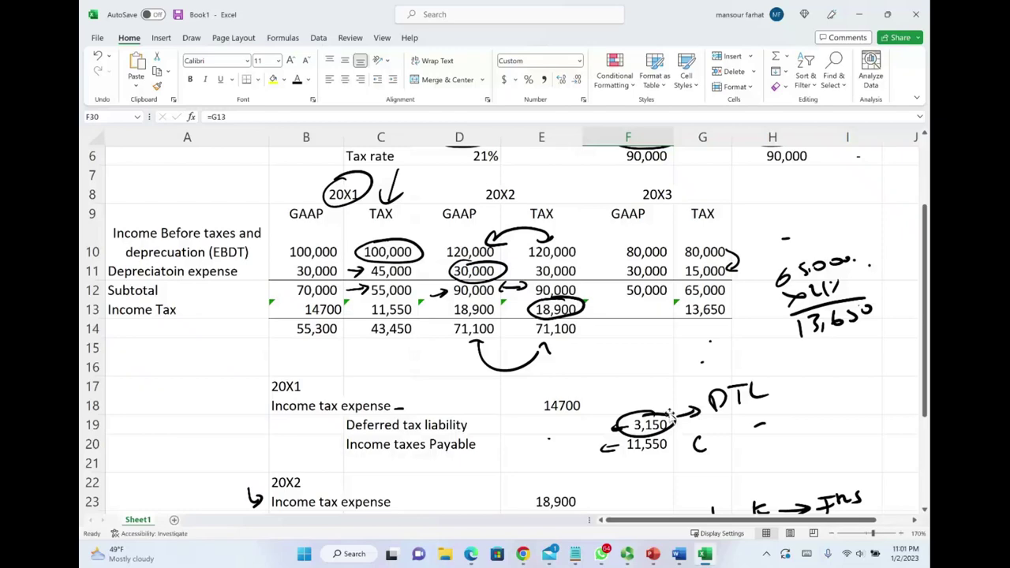
# Draw an arrow from the 20X3 deferred tax liability to its 3150 amount and a curved arrow from the 20X1 liability to the 20X3 one
pyautogui.scroll(-1, 669, 414)
pyautogui.scroll(-2, 669, 415)
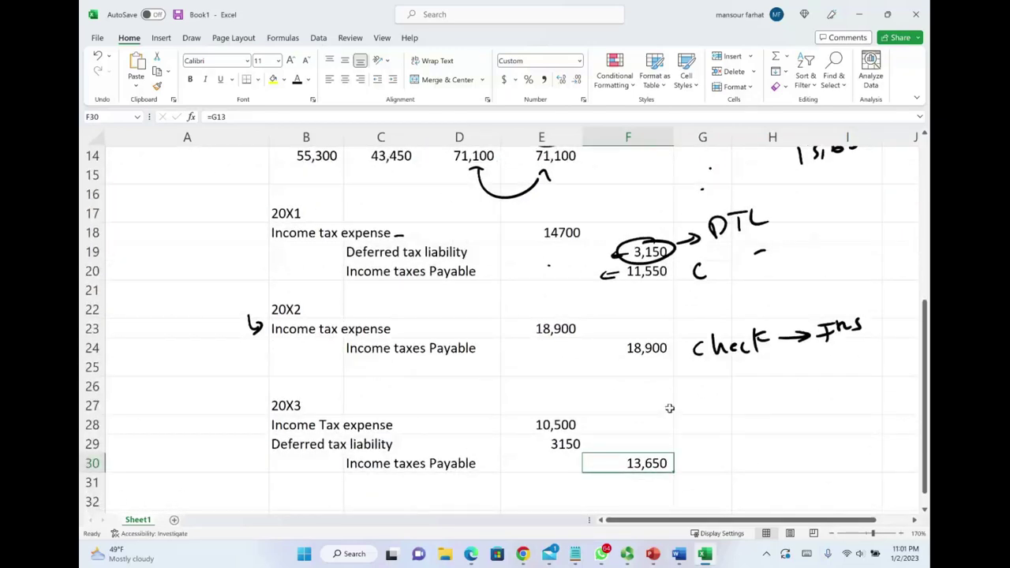
pyautogui.moveTo(400, 444)
pyautogui.mouseDown()
pyautogui.moveTo(536, 444)
pyautogui.moveTo(530, 449)
pyautogui.mouseUp()
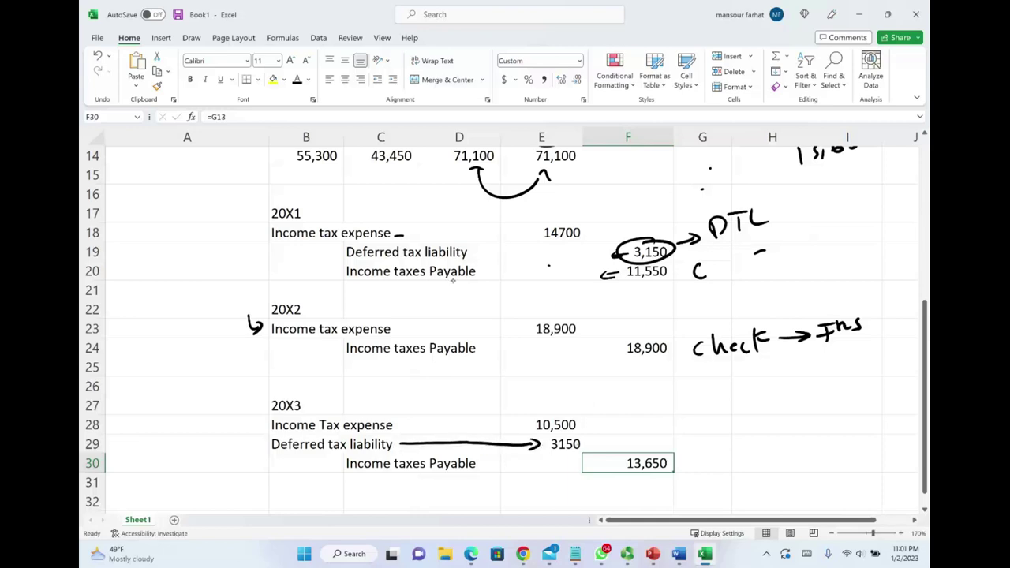
pyautogui.moveTo(347, 252)
pyautogui.mouseDown()
pyautogui.moveTo(219, 334)
pyautogui.moveTo(251, 442)
pyautogui.moveTo(264, 439)
pyautogui.mouseUp()
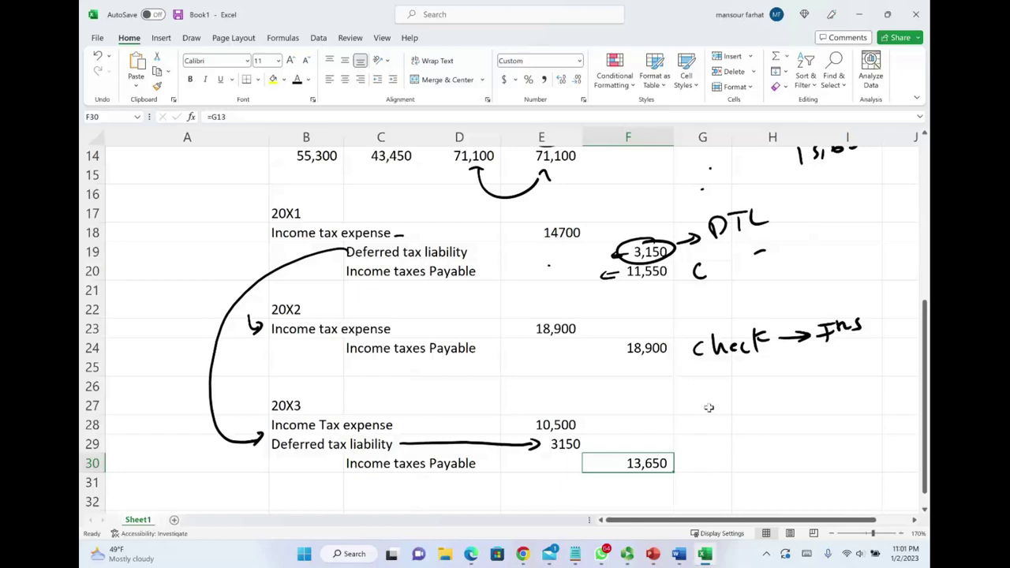
# Set the font of the 20X3 TAX after-tax income in G14 to black
pyautogui.scroll(3, 709, 408)
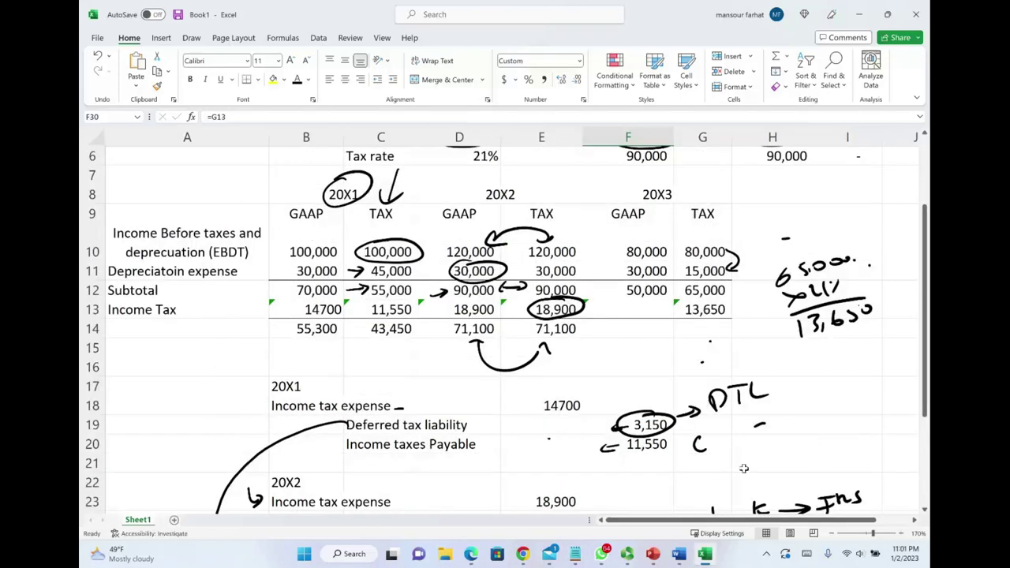
pyautogui.click(707, 327)
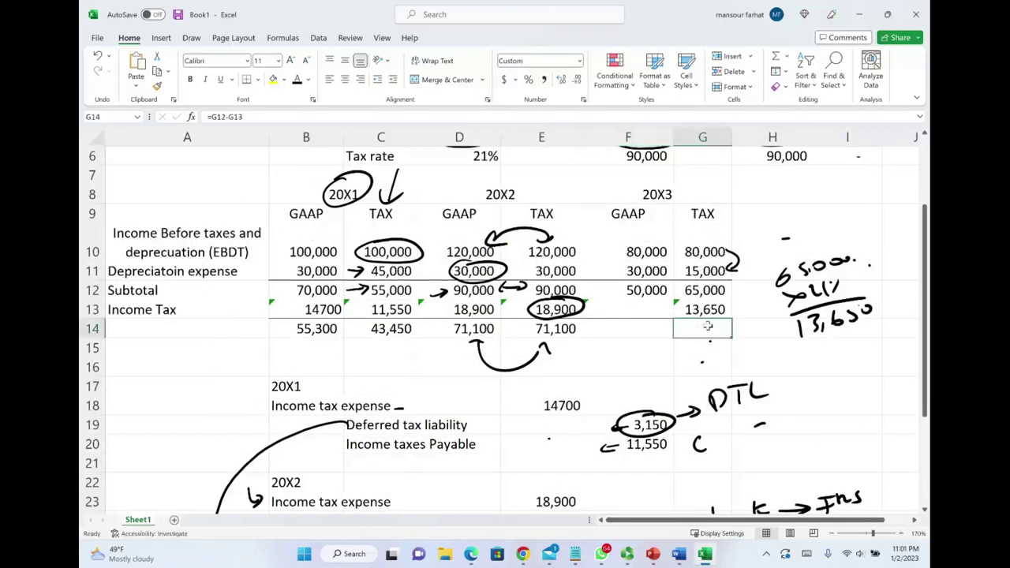
pyautogui.click(298, 80)
# Remove the arrow leading to the 20X3 3150 amount and handwrite "→ check 13,650" beside the 20X3 income taxes payable
pyautogui.scroll(-3, 656, 408)
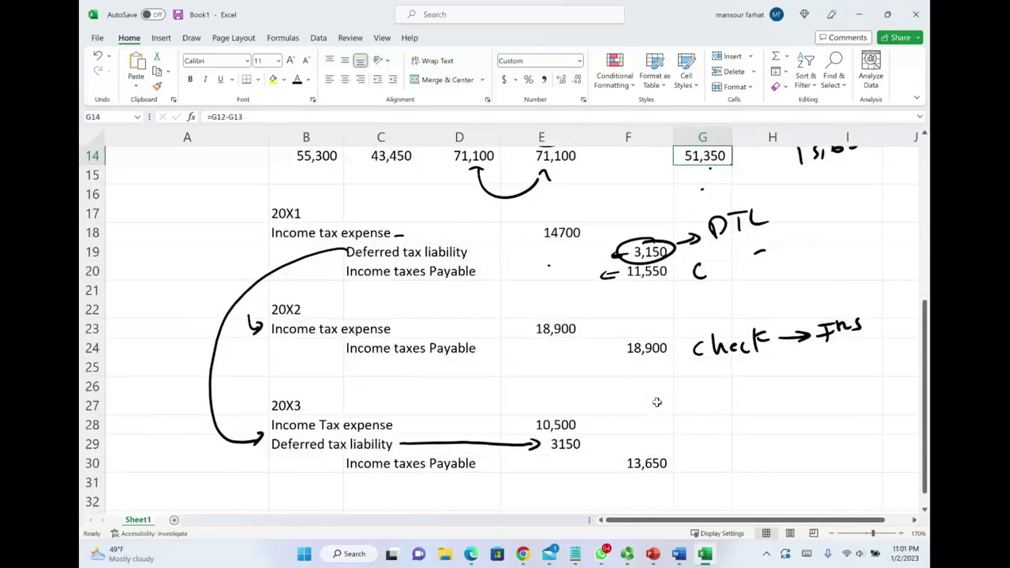
pyautogui.hotkey('ctrl', 'z')
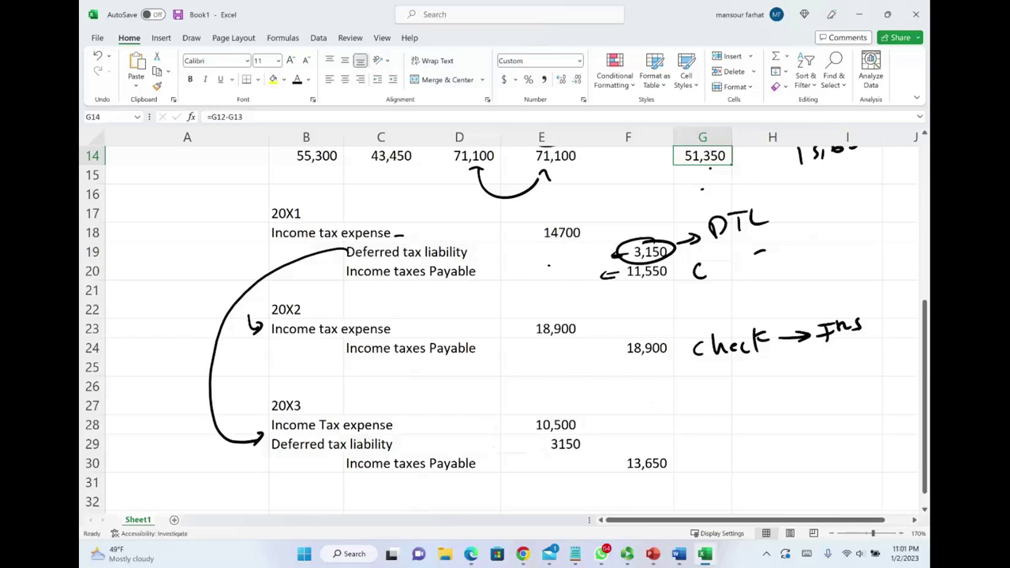
pyautogui.moveTo(676, 462); pyautogui.dragTo(856, 457)
pyautogui.moveTo(862, 450); pyautogui.dragTo(871, 451)
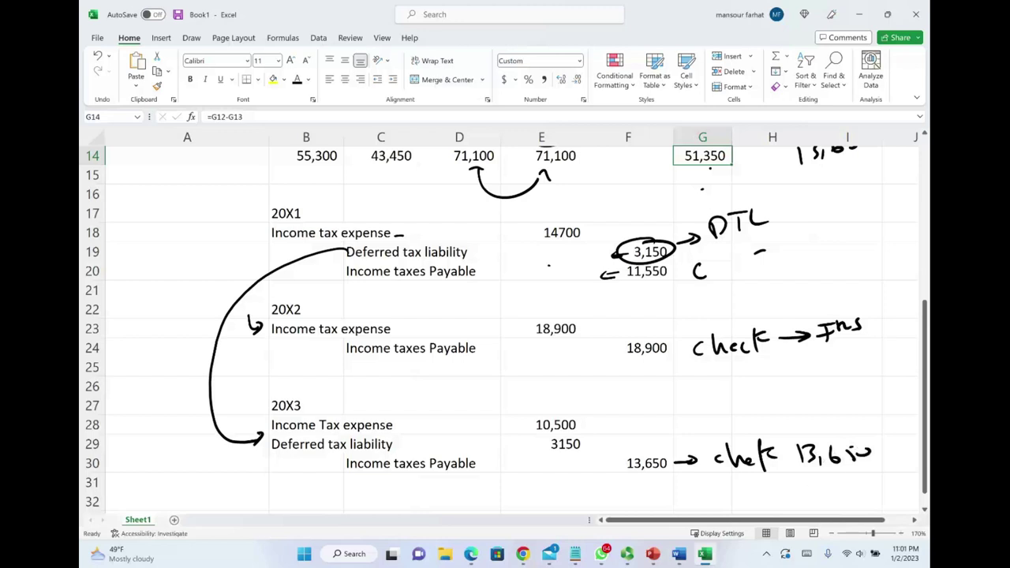
# Draw a downward arrow beside the 3150 in E29 and a curved arrow from the circled 3,150 in F19 to the 14700 expense
pyautogui.moveTo(532, 444); pyautogui.dragTo(544, 450)
pyautogui.moveTo(638, 223); pyautogui.dragTo(591, 236)
pyautogui.moveTo(672, 246); pyautogui.dragTo(585, 230)
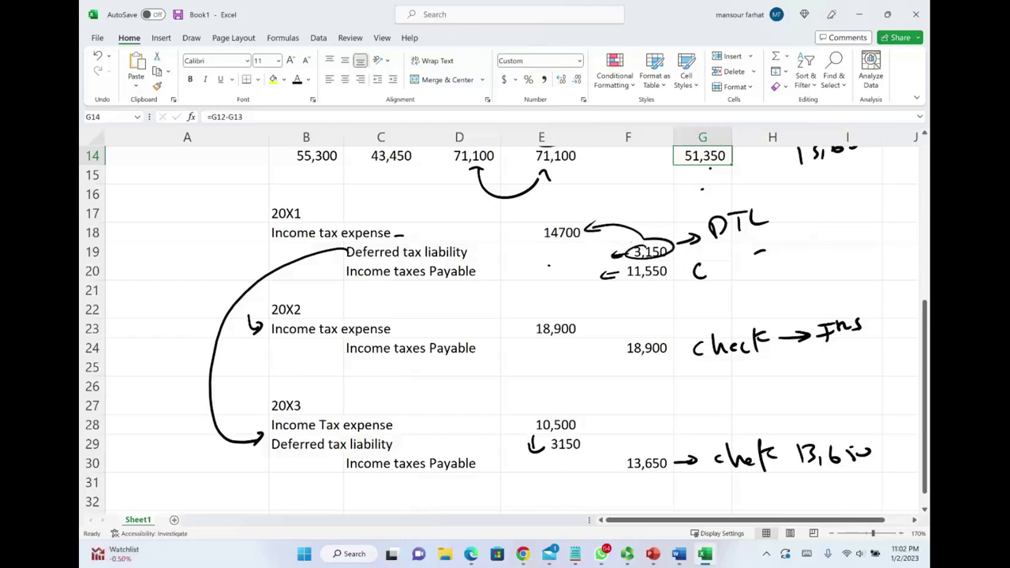
# Double-underline the 13,650 payable in F30 and draw curved arrows linking it to the 3150 liability and the 10,500 expense
pyautogui.moveTo(628, 473); pyautogui.dragTo(672, 474)
pyautogui.moveTo(627, 481)
pyautogui.mouseDown()
pyautogui.moveTo(671, 477)
pyautogui.moveTo(612, 498)
pyautogui.moveTo(567, 456)
pyautogui.moveTo(578, 461)
pyautogui.moveTo(593, 427)
pyautogui.moveTo(582, 418)
pyautogui.mouseUp()
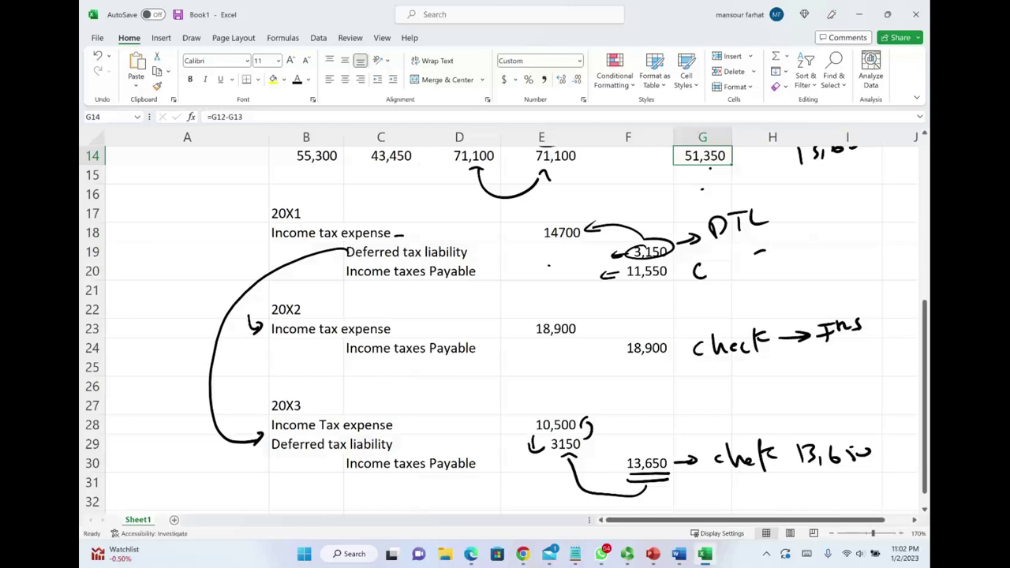
pyautogui.scroll(2, 643, 308)
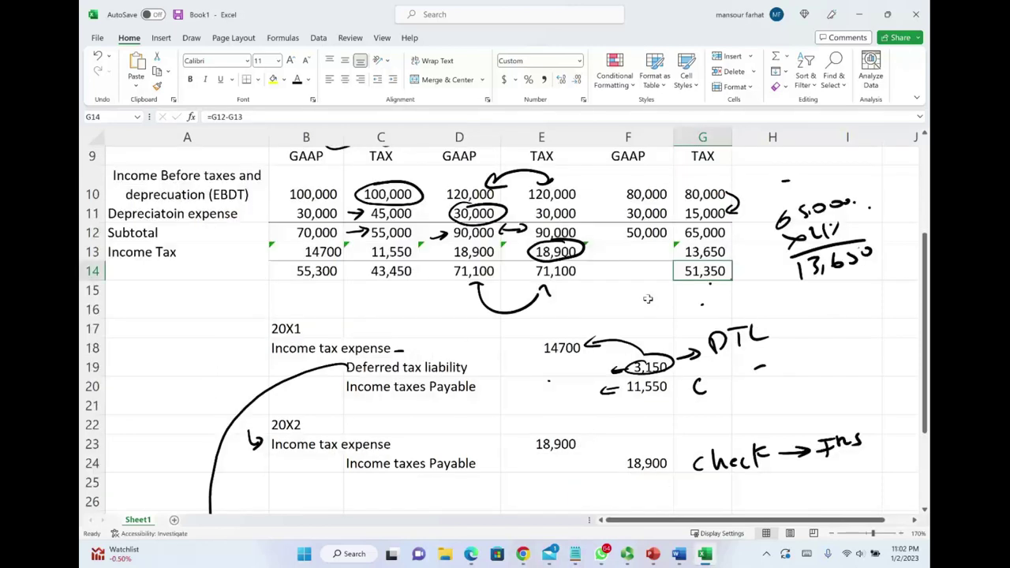
# Set the font of the 20X3 GAAP income tax in F13 and after-tax income in F14 to black
pyautogui.click(632, 247)
pyautogui.click(298, 79)
pyautogui.click(645, 273)
pyautogui.click(297, 79)
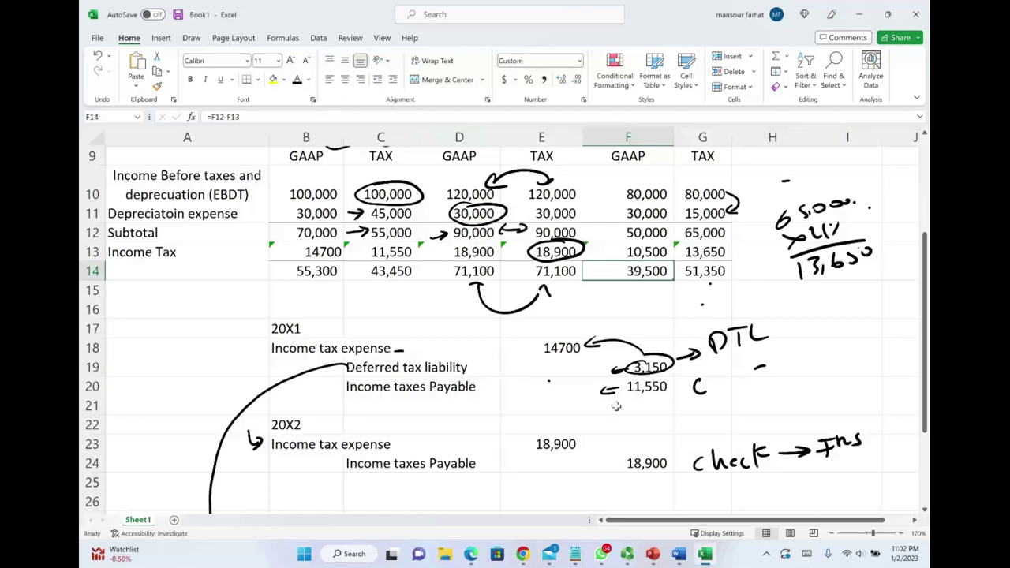
# Remove the ink circles and curved arrows from the depreciation table and the three-year GAAP and TAX income table
pyautogui.scroll(2, 616, 406)
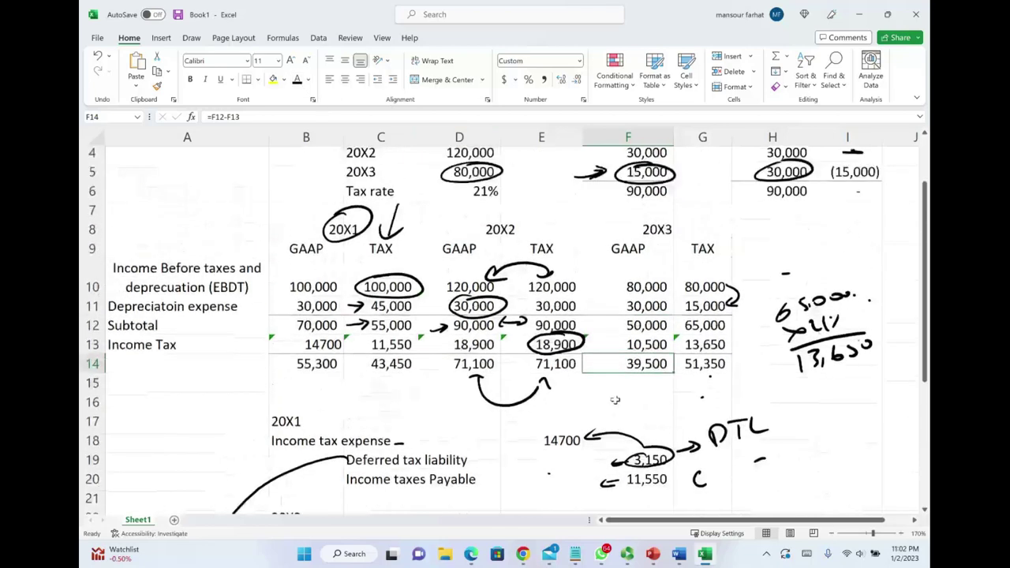
pyautogui.hotkey('ctrl', 'z')
pyautogui.hotkey('ctrl', 'z')
pyautogui.hotkey('ctrl', 'z')
pyautogui.hotkey('ctrl', 'z')
pyautogui.hotkey('ctrl', 'z')
pyautogui.hotkey('ctrl', 'z')
pyautogui.hotkey('ctrl', 'z')
pyautogui.hotkey('ctrl', 'z')
pyautogui.hotkey('ctrl', 'z')
pyautogui.hotkey('ctrl', 'z')
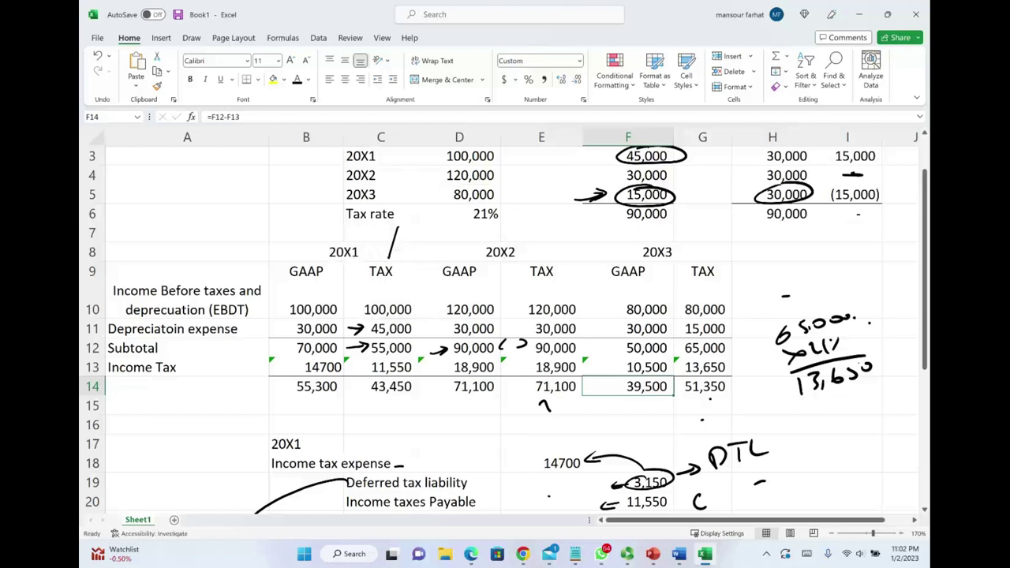
pyautogui.hotkey('ctrl', 'z')
pyautogui.hotkey('ctrl', 'z')
pyautogui.hotkey('ctrl', 'z')
# Circle both 90,000 depreciation totals, the 15,000 difference and the total difference, and draw a curved arrow from 15,000 to (15,000)
pyautogui.moveTo(664, 202)
pyautogui.mouseDown()
pyautogui.moveTo(616, 208)
pyautogui.moveTo(677, 208)
pyautogui.mouseUp()
pyautogui.moveTo(794, 204)
pyautogui.mouseDown()
pyautogui.moveTo(756, 219)
pyautogui.moveTo(792, 203)
pyautogui.mouseUp()
pyautogui.scroll(1, 740, 339)
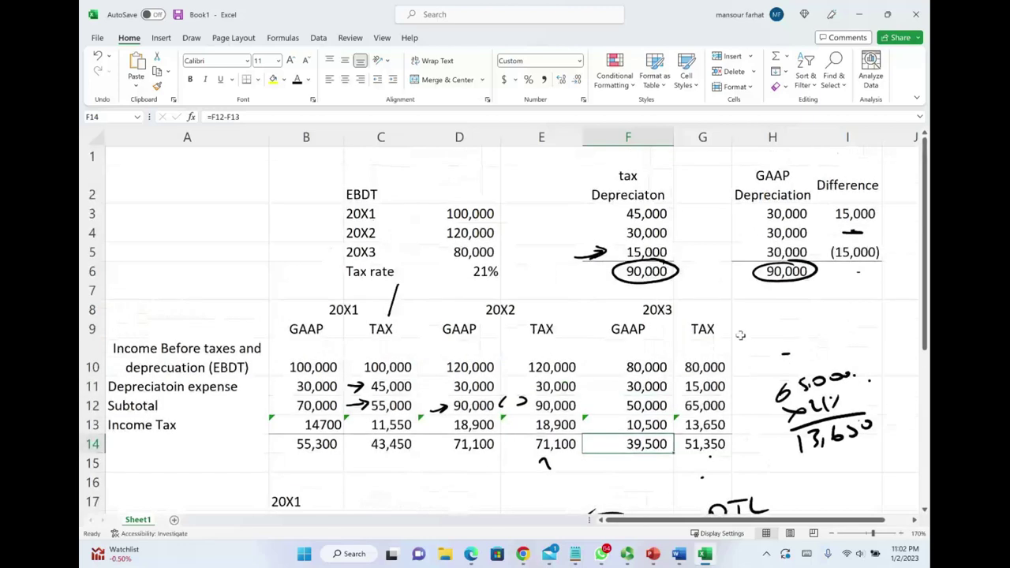
pyautogui.click(852, 232)
pyautogui.moveTo(864, 202)
pyautogui.mouseDown()
pyautogui.moveTo(879, 217)
pyautogui.moveTo(852, 222)
pyautogui.moveTo(898, 236)
pyautogui.moveTo(884, 257)
pyautogui.mouseUp()
pyautogui.moveTo(866, 267); pyautogui.dragTo(868, 266)
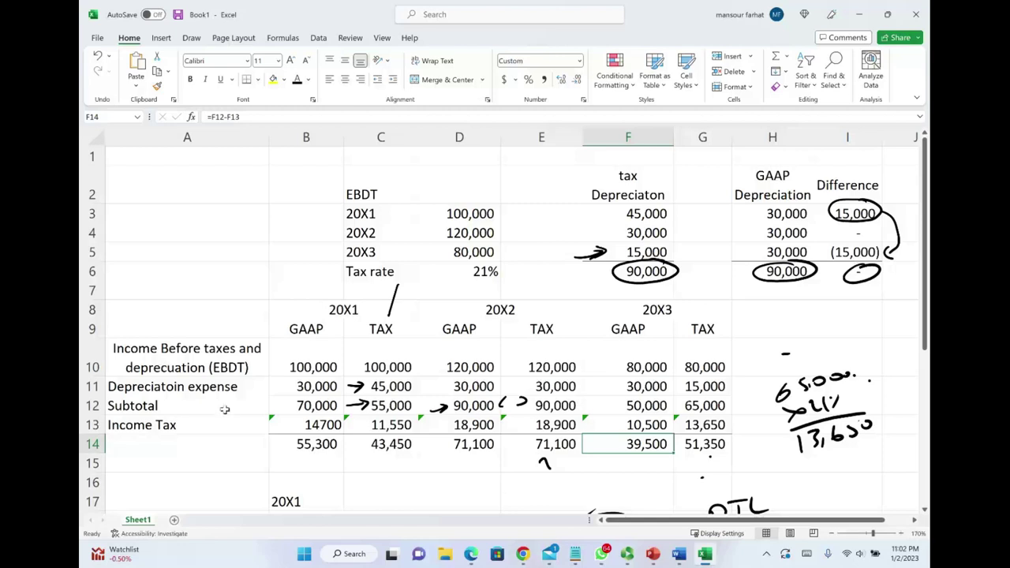
# Circle the three GAAP after-tax incomes in row 14 and select B14, D14 and F14 together to check their sum
pyautogui.click(338, 446)
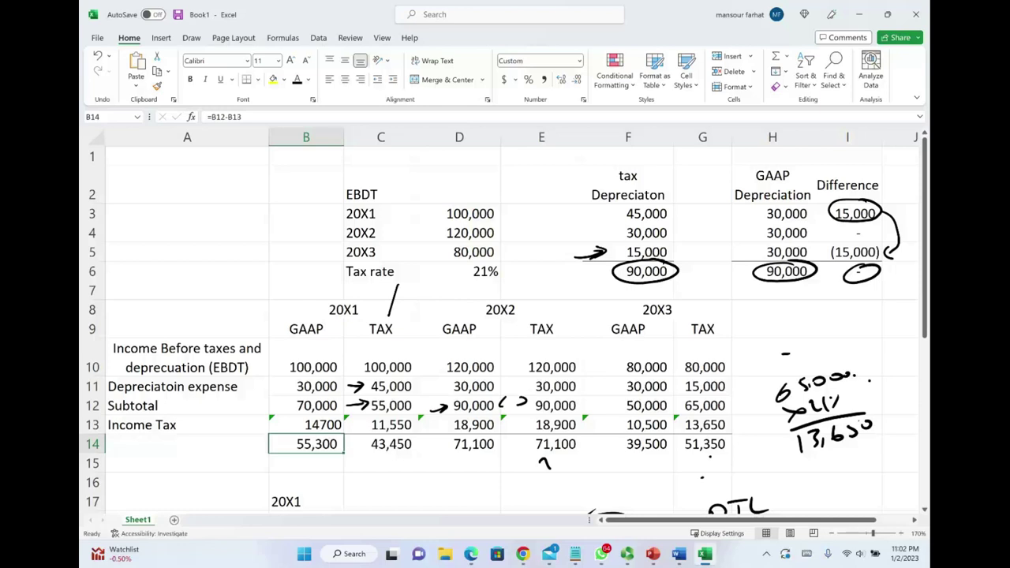
pyautogui.moveTo(322, 424)
pyautogui.mouseDown()
pyautogui.moveTo(339, 466)
pyautogui.moveTo(294, 423)
pyautogui.mouseUp()
pyautogui.moveTo(481, 429)
pyautogui.mouseDown()
pyautogui.moveTo(505, 458)
pyautogui.moveTo(461, 429)
pyautogui.mouseUp()
pyautogui.moveTo(652, 430); pyautogui.dragTo(627, 413)
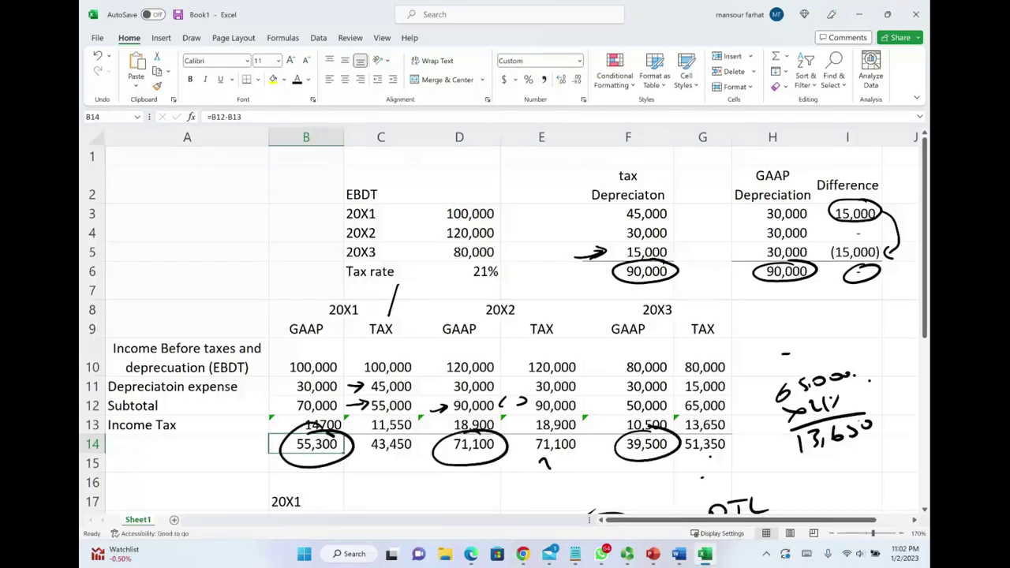
pyautogui.keyDown('ctrl'); pyautogui.click(456, 448); pyautogui.keyUp('ctrl')
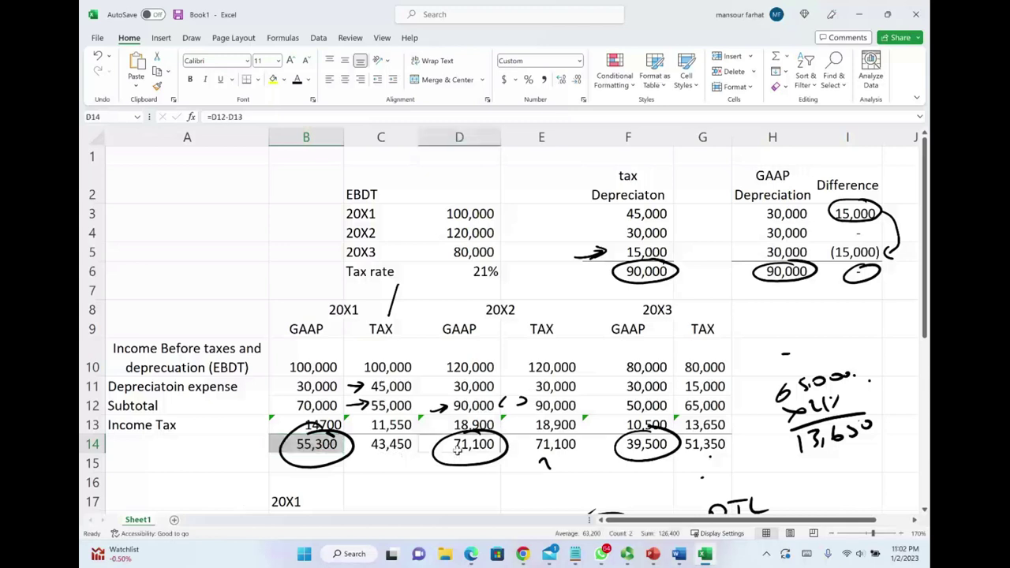
pyautogui.keyDown('ctrl'); pyautogui.click(635, 443); pyautogui.keyUp('ctrl')
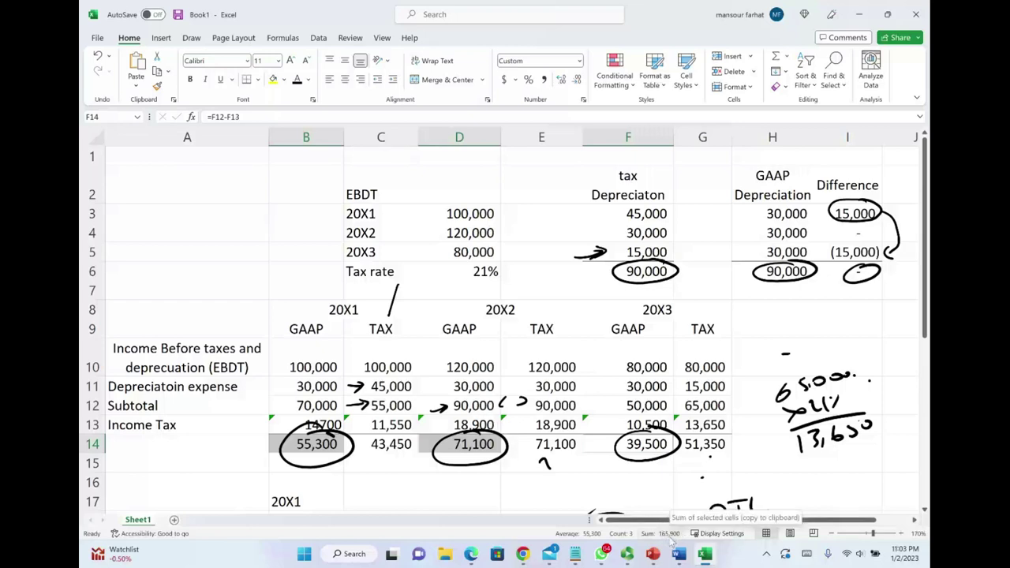
pyautogui.click(604, 483)
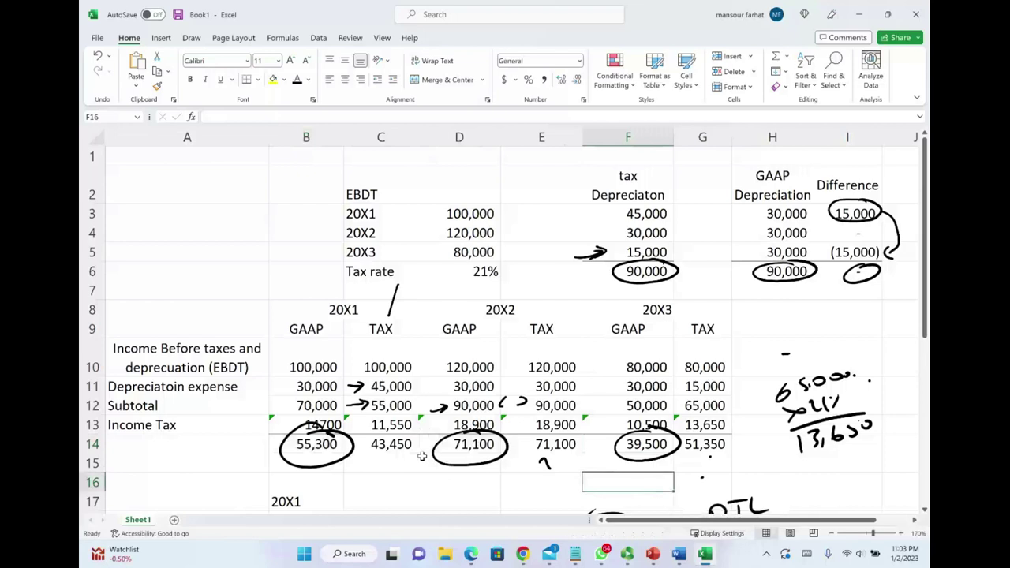
# Remove the circles from the three GAAP after-tax incomes in row 14
pyautogui.hotkey('ctrl', 'z')
pyautogui.hotkey('ctrl', 'z')
pyautogui.hotkey('ctrl', 'z')
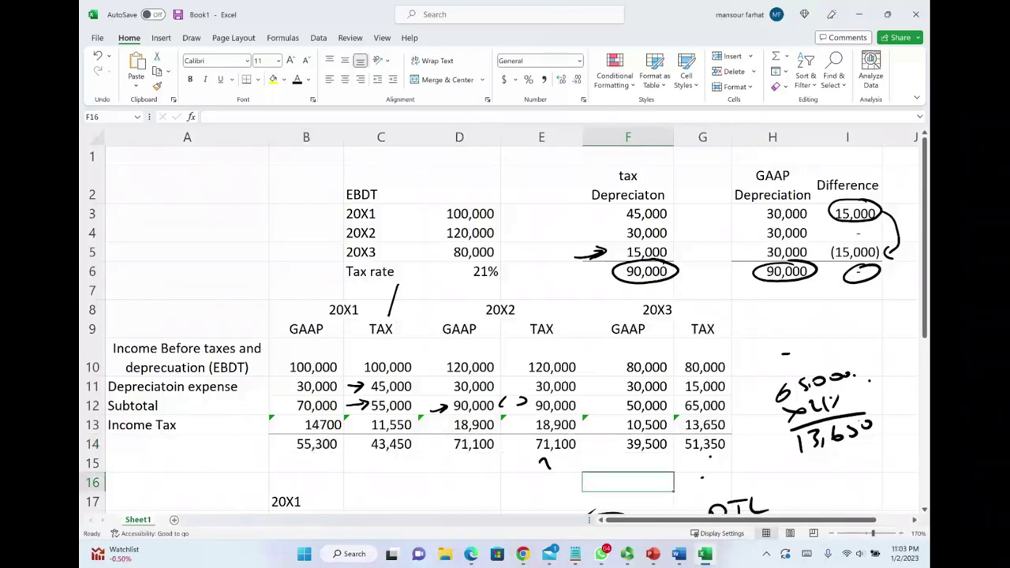
# Circle the three TAX after-tax incomes, select C14, E14 and G14 together to check their sum, and draw an arrow pointing down to it
pyautogui.moveTo(394, 431)
pyautogui.mouseDown()
pyautogui.moveTo(371, 460)
pyautogui.moveTo(436, 423)
pyautogui.mouseUp()
pyautogui.moveTo(552, 431)
pyautogui.mouseDown()
pyautogui.moveTo(582, 435)
pyautogui.moveTo(547, 430)
pyautogui.mouseUp()
pyautogui.moveTo(706, 432); pyautogui.dragTo(714, 433)
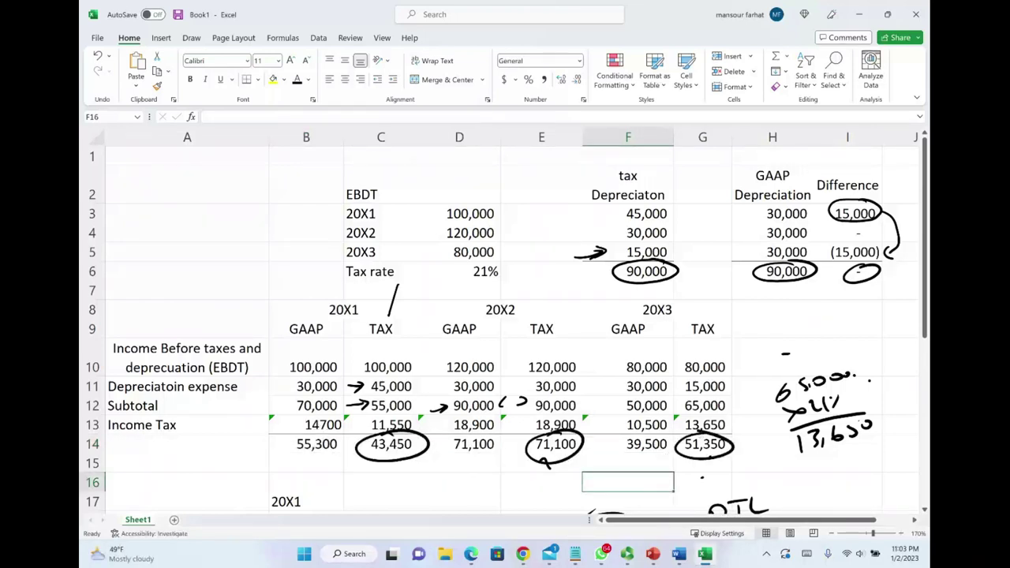
pyautogui.click(399, 444)
pyautogui.keyDown('ctrl'); pyautogui.click(562, 446); pyautogui.keyUp('ctrl')
pyautogui.keyDown('ctrl'); pyautogui.click(712, 446); pyautogui.keyUp('ctrl')
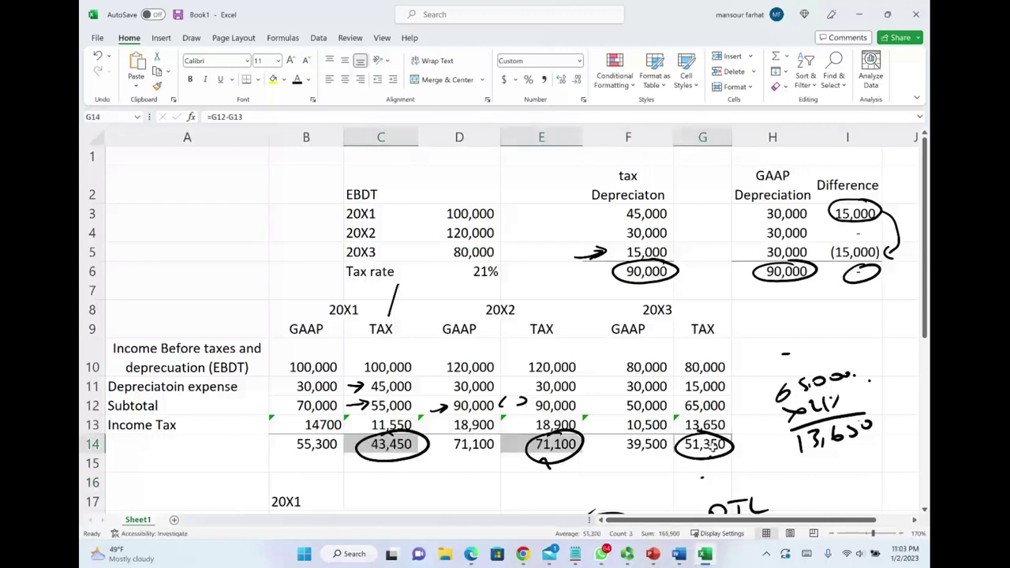
pyautogui.moveTo(676, 477)
pyautogui.mouseDown()
pyautogui.moveTo(676, 511)
pyautogui.moveTo(685, 493)
pyautogui.mouseUp()
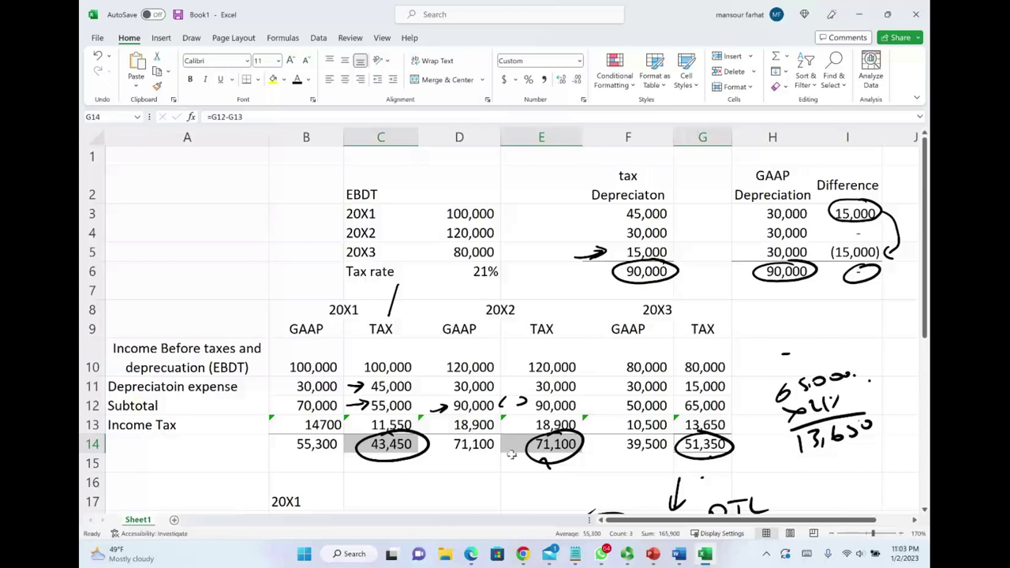
# Erase most ink from the tables and the handwritten 65,000 × 21% calculation, then circle the 15,000 difference and link it to (15,000)
pyautogui.hscroll(1, 636, 408)
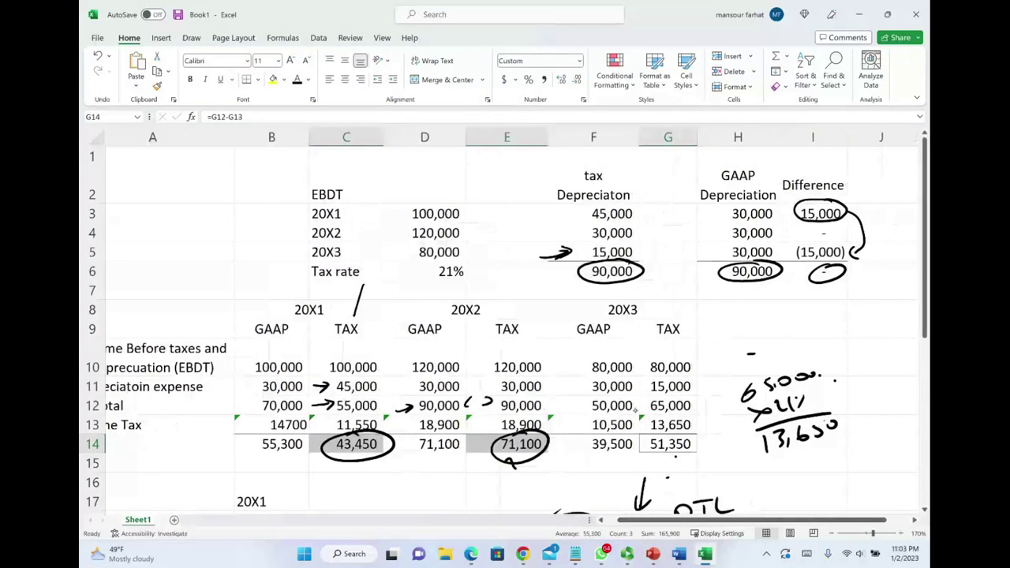
pyautogui.hscroll(-1, 661, 495)
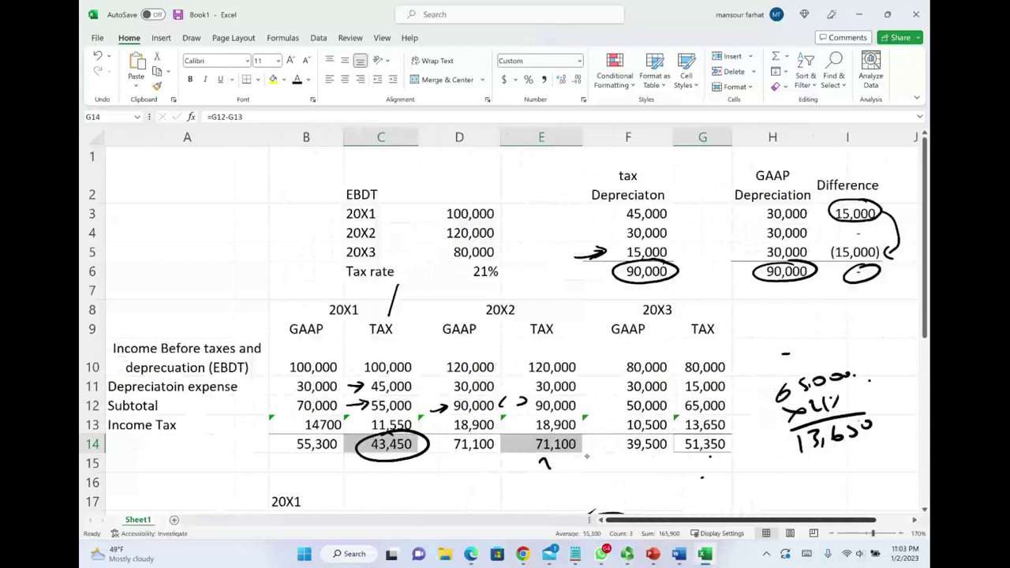
pyautogui.moveTo(469, 430)
pyautogui.mouseDown()
pyautogui.moveTo(371, 406)
pyautogui.moveTo(566, 317)
pyautogui.moveTo(625, 271)
pyautogui.moveTo(628, 234)
pyautogui.moveTo(473, 343)
pyautogui.moveTo(789, 272)
pyautogui.moveTo(854, 279)
pyautogui.moveTo(901, 222)
pyautogui.moveTo(843, 204)
pyautogui.mouseUp()
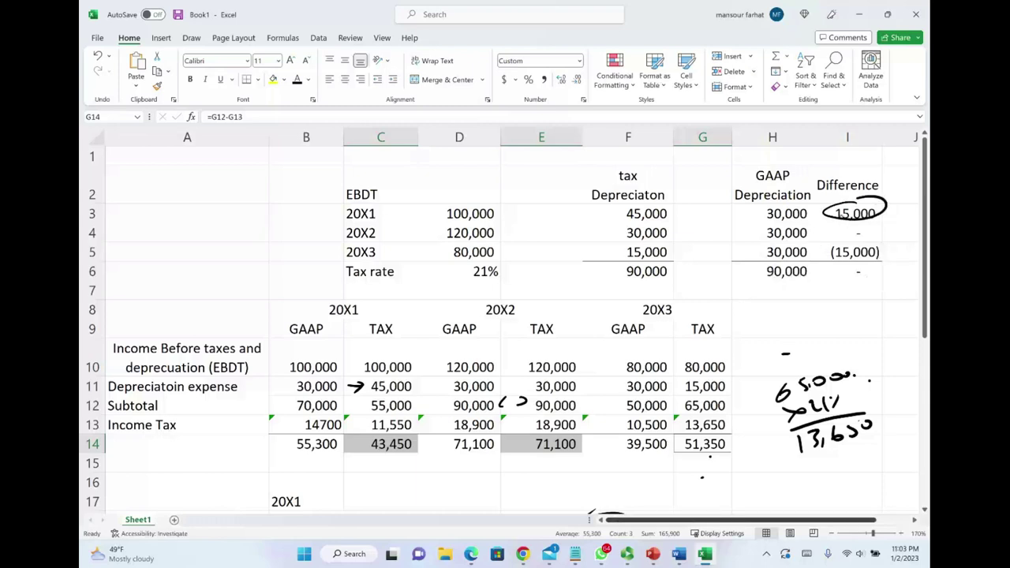
pyautogui.moveTo(879, 208); pyautogui.dragTo(884, 253)
pyautogui.moveTo(841, 375); pyautogui.dragTo(794, 415)
pyautogui.moveTo(289, 357)
pyautogui.mouseDown()
pyautogui.moveTo(418, 381)
pyautogui.moveTo(578, 381)
pyautogui.moveTo(727, 357)
pyautogui.moveTo(325, 344)
pyautogui.moveTo(282, 356)
pyautogui.mouseUp()
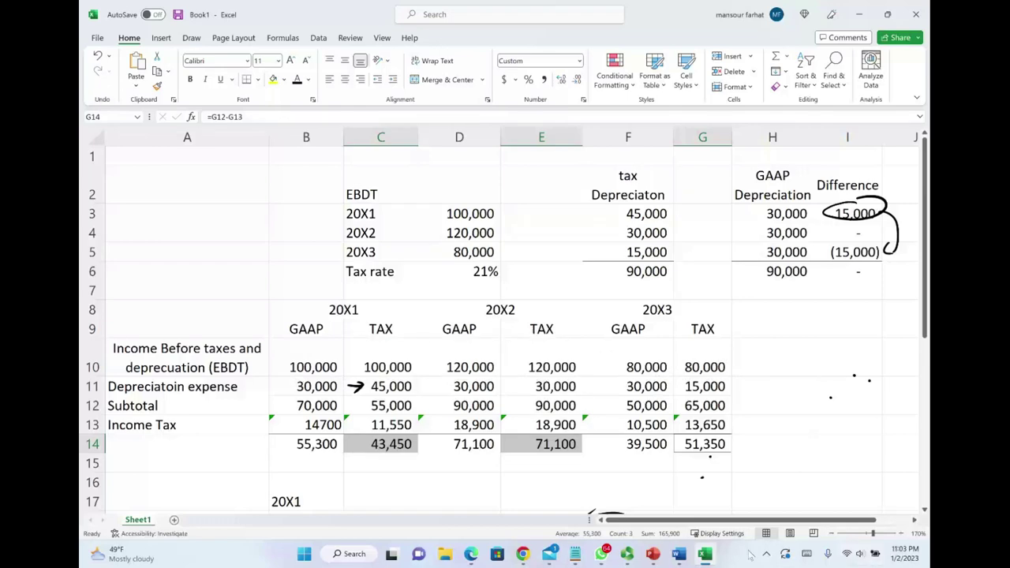
# Erase the handwritten notes, circles and arrows around the 20X1, 20X2 and 20X3 journal entries
pyautogui.scroll(-2, 362, 460)
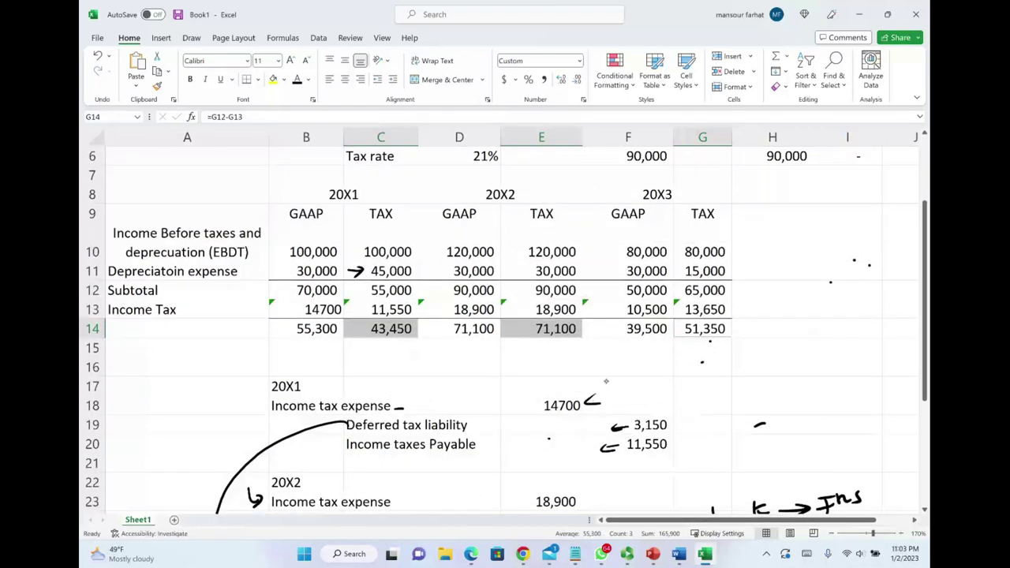
pyautogui.moveTo(378, 442)
pyautogui.mouseDown()
pyautogui.moveTo(332, 426)
pyautogui.moveTo(391, 405)
pyautogui.mouseUp()
pyautogui.scroll(-3, 591, 421)
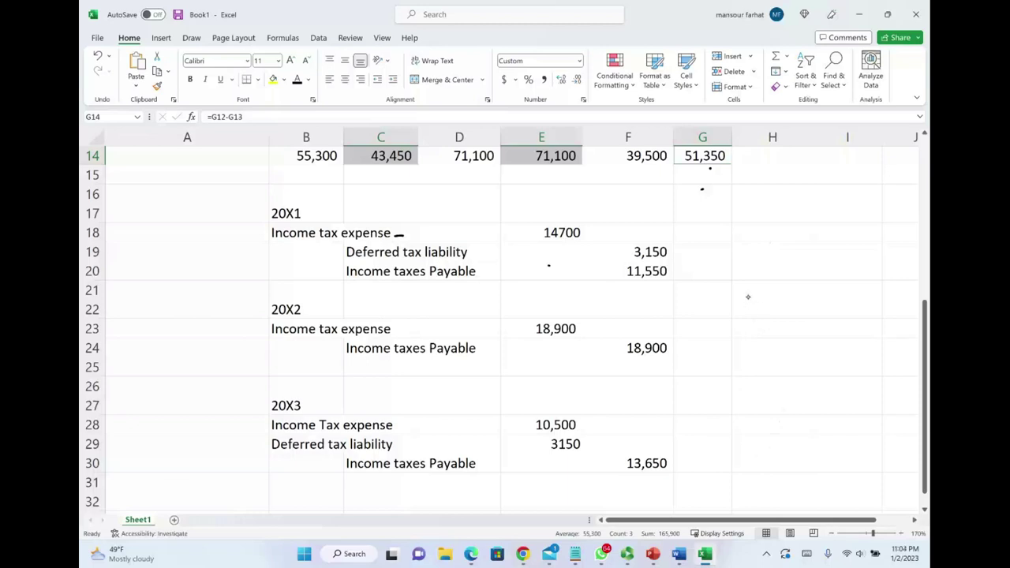
pyautogui.scroll(3, 739, 384)
pyautogui.scroll(2, 739, 383)
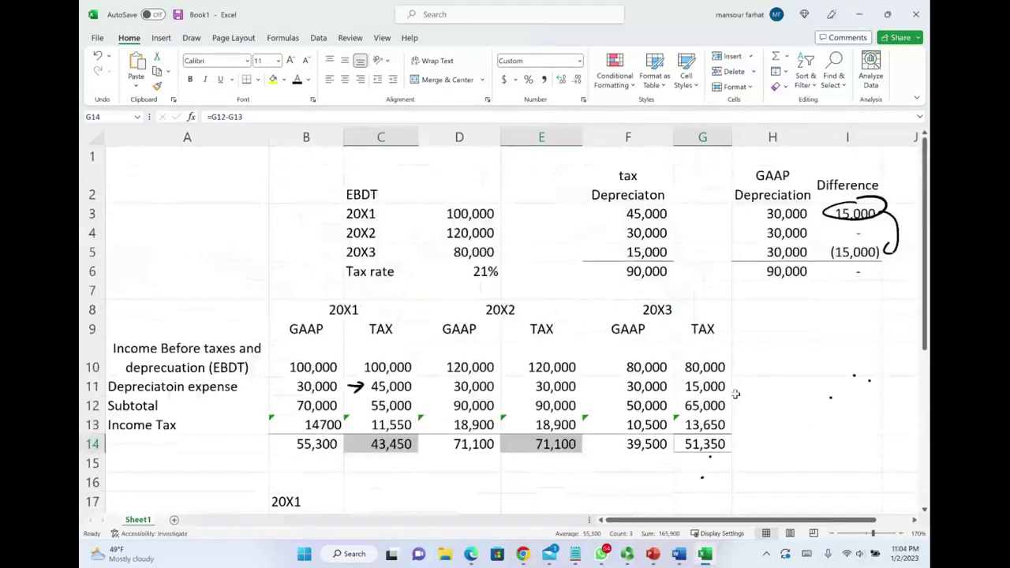